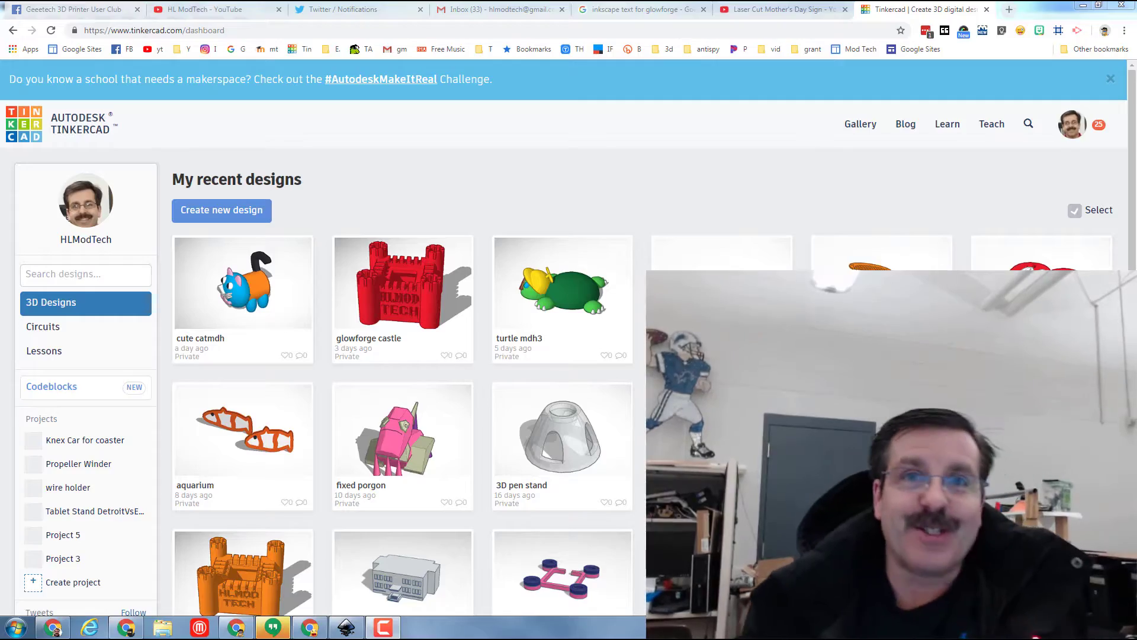
Step: Open the 'glowforge castle' design in the Tinkercad 3D editor with Tinker this
{"action": "mouse_move", "coordinate": [417, 304]}
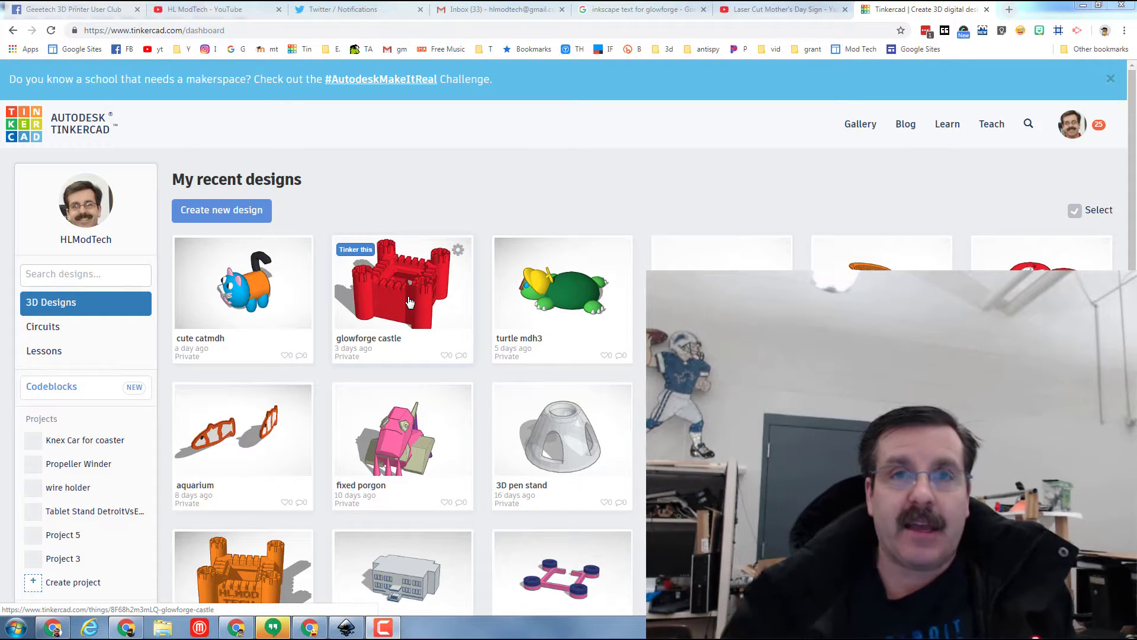
{"action": "left_click", "coordinate": [358, 251]}
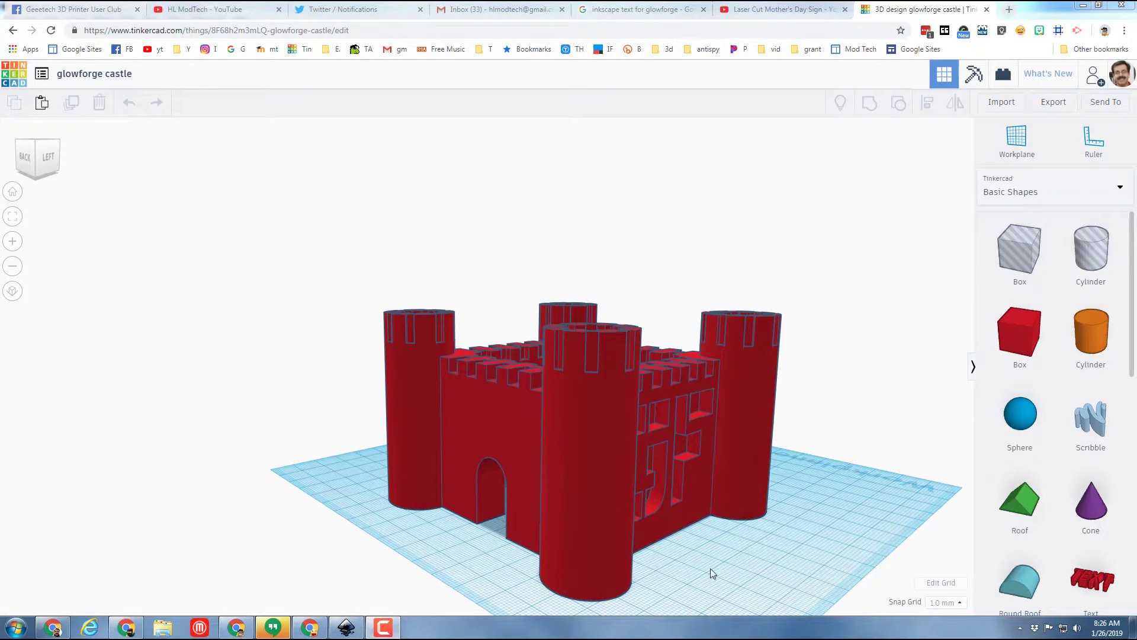
Step: Orbit to the castle's front wall and select the whole castle group
{"action": "right_click_drag", "start_coordinate": [719, 564], "coordinate": [545, 546]}
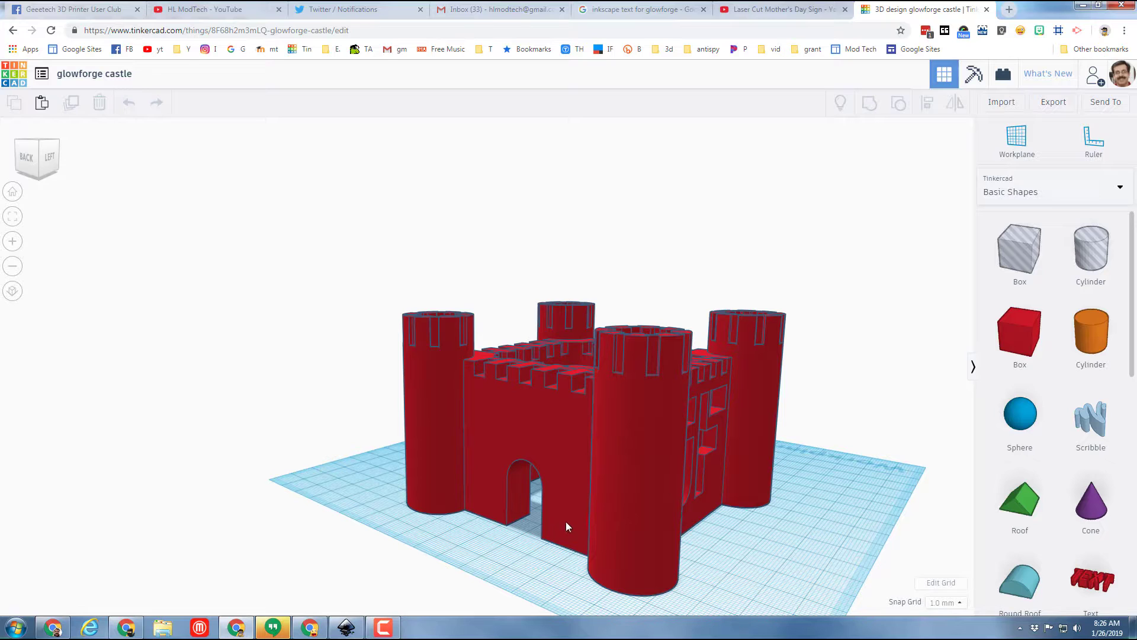
{"action": "left_click", "coordinate": [563, 485]}
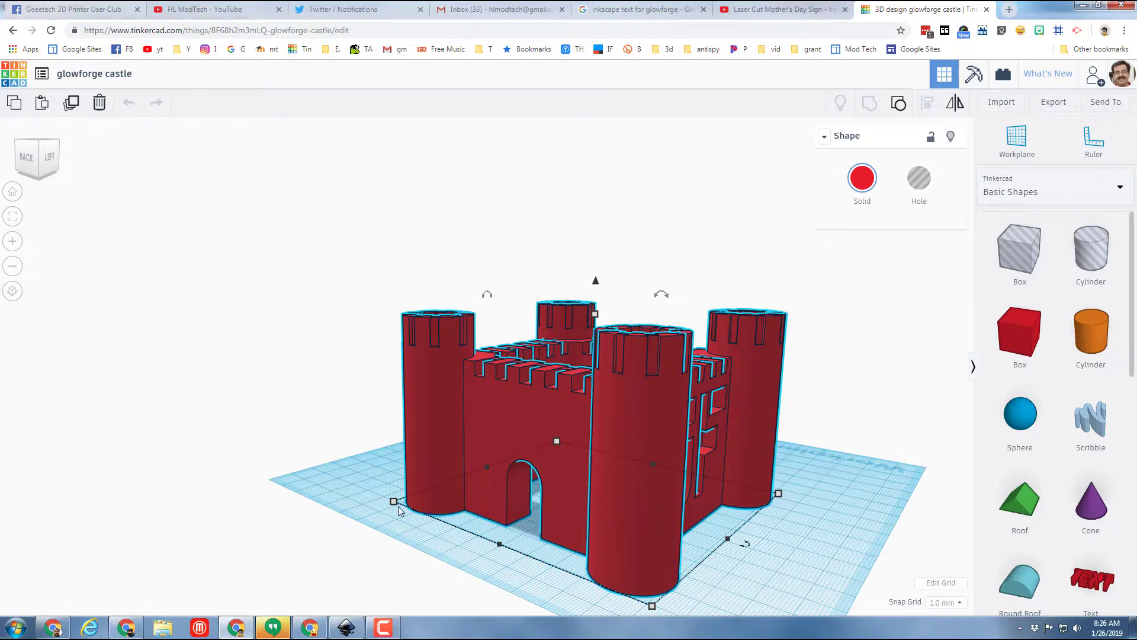
{"action": "right_click_drag", "start_coordinate": [461, 521], "coordinate": [676, 462]}
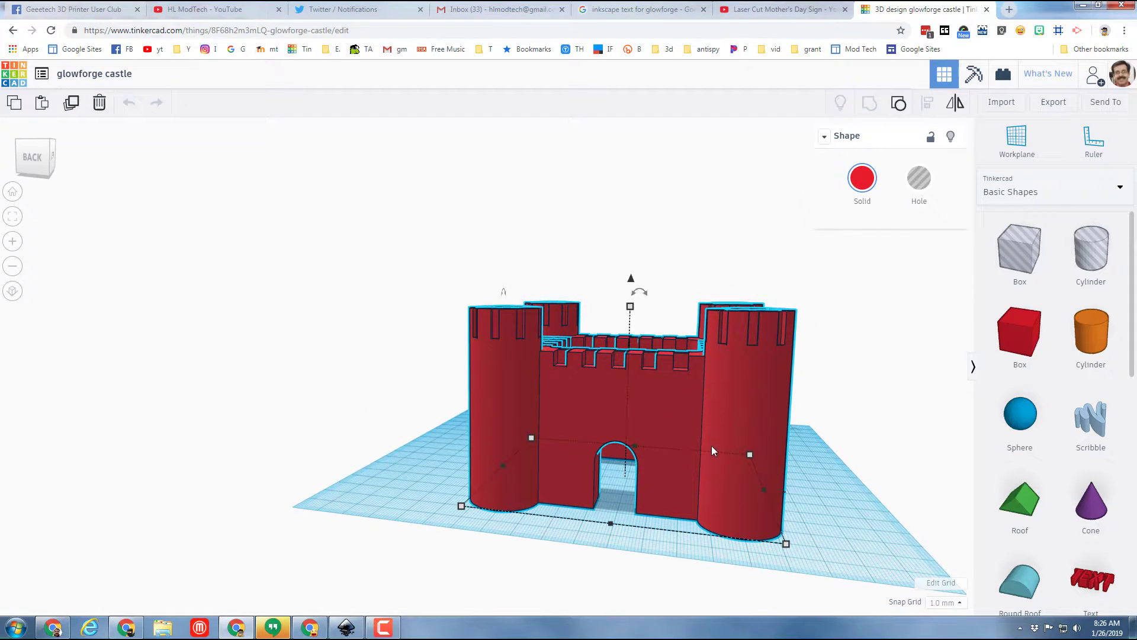
{"action": "mouse_move", "coordinate": [724, 417]}
{"action": "right_mouse_down"}
{"action": "mouse_move", "coordinate": [711, 417]}
{"action": "mouse_move", "coordinate": [719, 403]}
{"action": "right_mouse_up"}
Step: Ungroup the castle into separate parts and orbit around to inspect them
{"action": "left_click", "coordinate": [898, 102]}
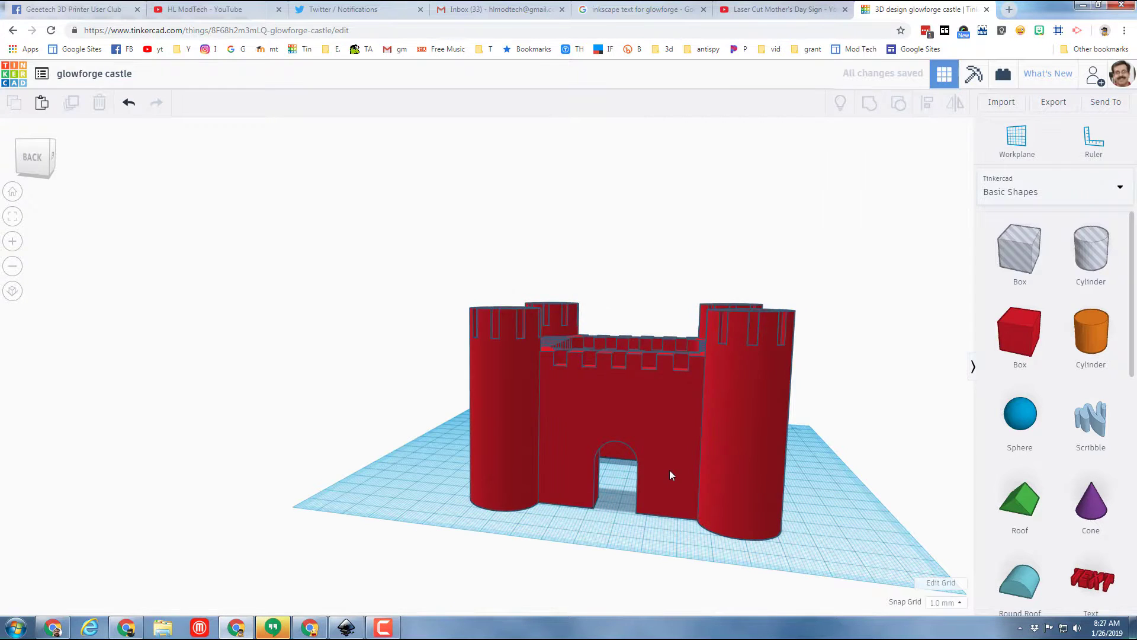
{"action": "right_click_drag", "start_coordinate": [772, 475], "coordinate": [654, 463]}
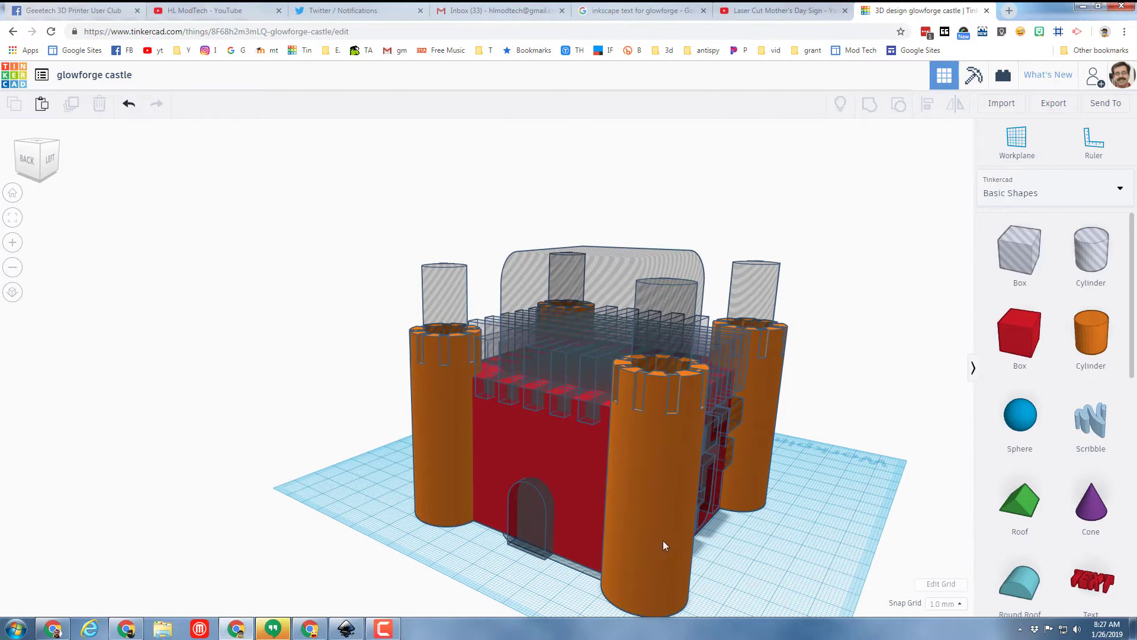
{"action": "right_click_drag", "start_coordinate": [715, 562], "coordinate": [649, 445]}
{"action": "right_click_drag", "start_coordinate": [501, 472], "coordinate": [340, 429]}
Step: Hide the solid red castle body and orbit to a front-right view
{"action": "left_click", "coordinate": [340, 427]}
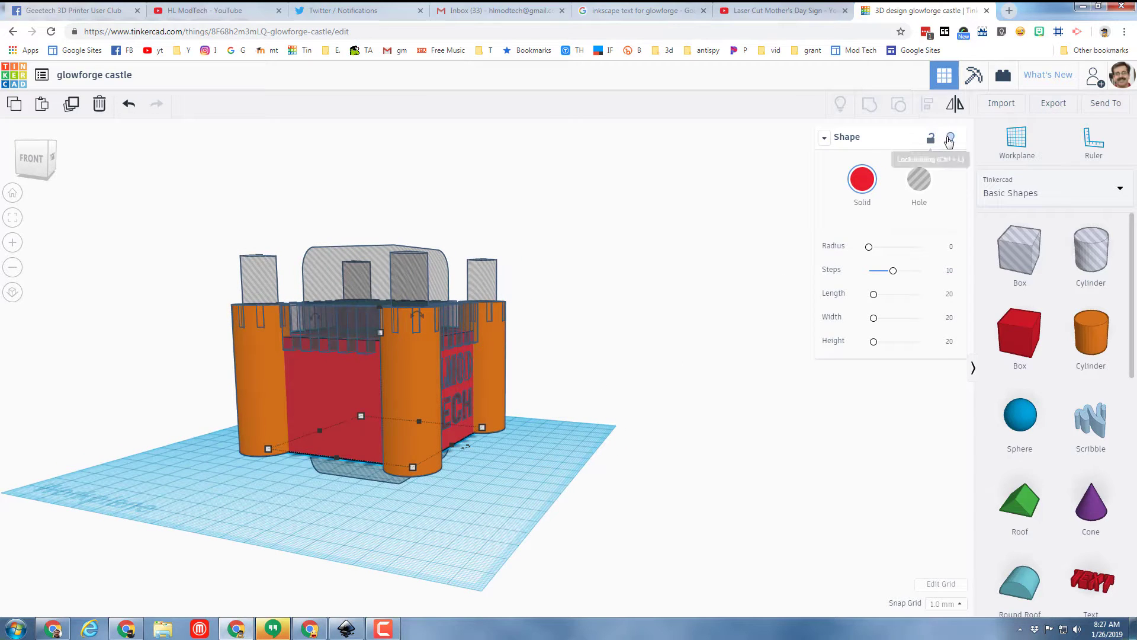
{"action": "left_click", "coordinate": [949, 139]}
{"action": "right_click_drag", "start_coordinate": [172, 473], "coordinate": [342, 449]}
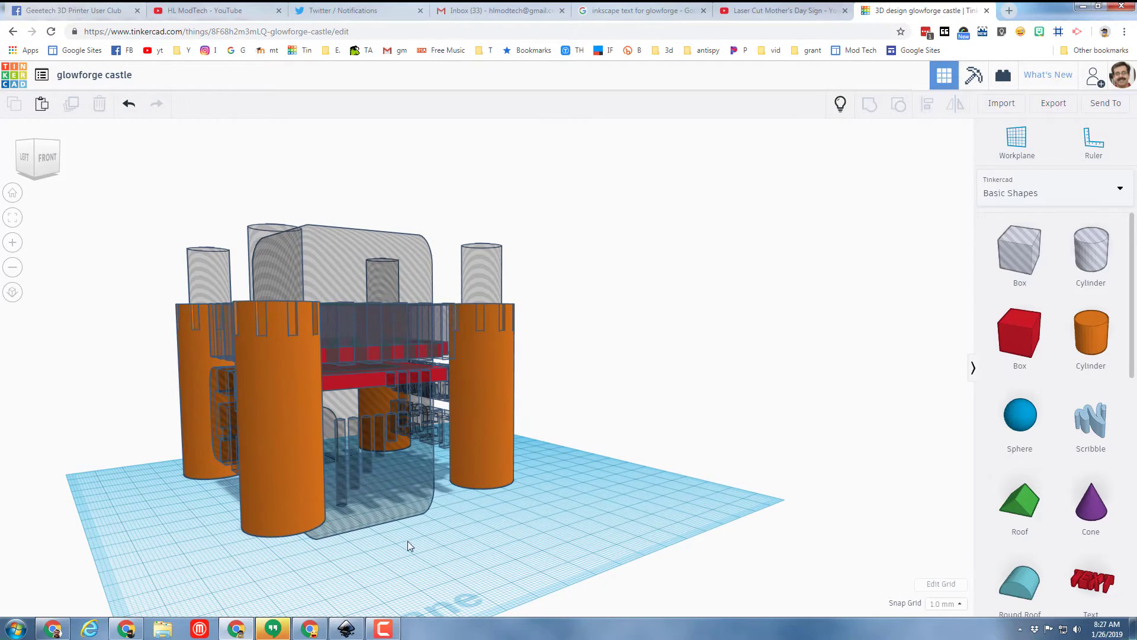
{"action": "right_click_drag", "start_coordinate": [349, 535], "coordinate": [295, 474]}
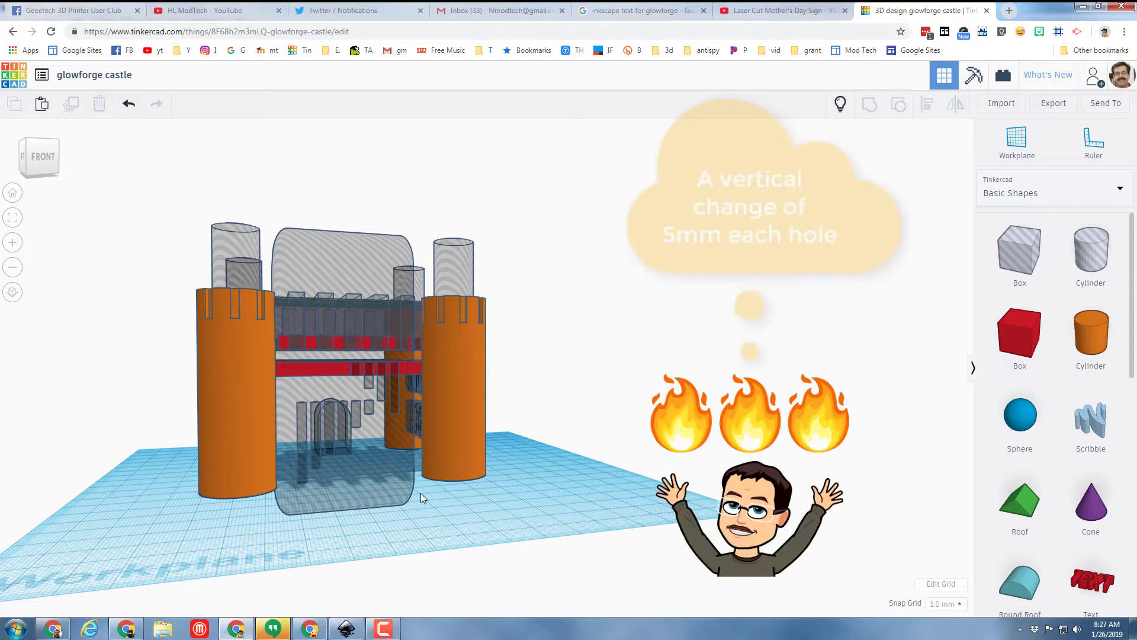
{"action": "right_click_drag", "start_coordinate": [435, 506], "coordinate": [290, 443]}
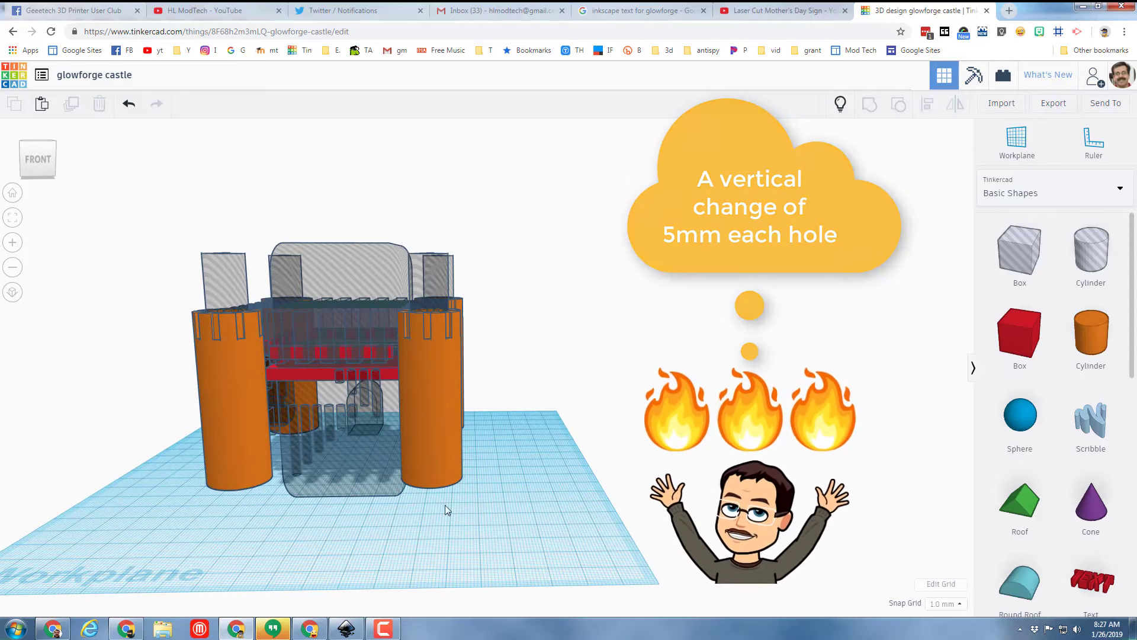
{"action": "right_click_drag", "start_coordinate": [439, 505], "coordinate": [294, 468]}
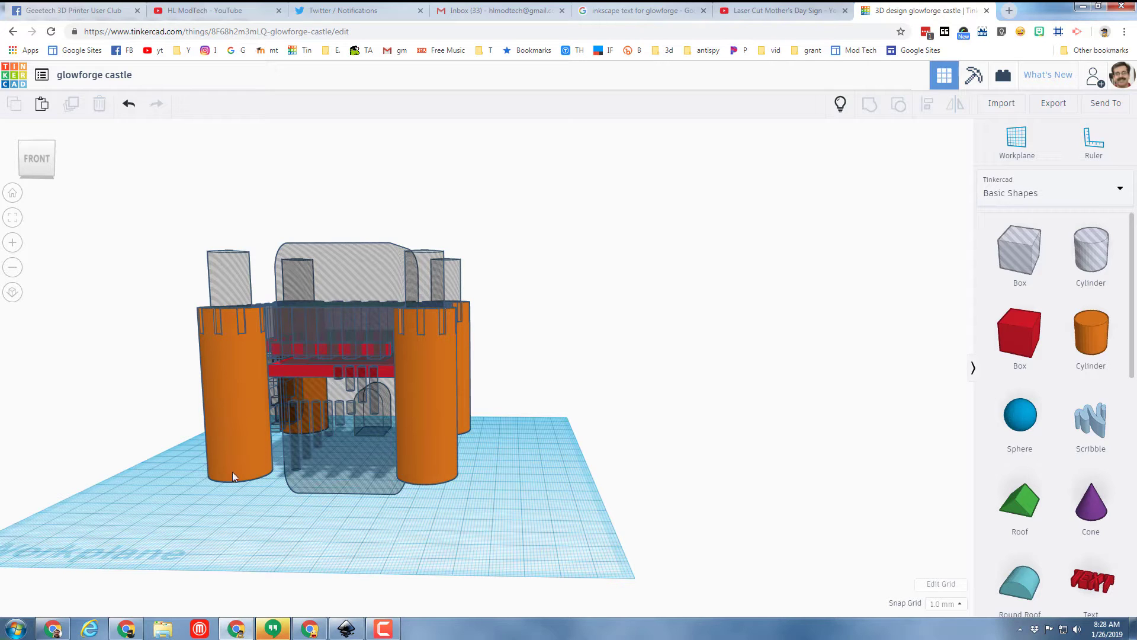
{"action": "right_click_drag", "start_coordinate": [195, 493], "coordinate": [319, 493]}
{"action": "scroll", "coordinate": [318, 493], "scroll_direction": "up", "scroll_amount": 2}
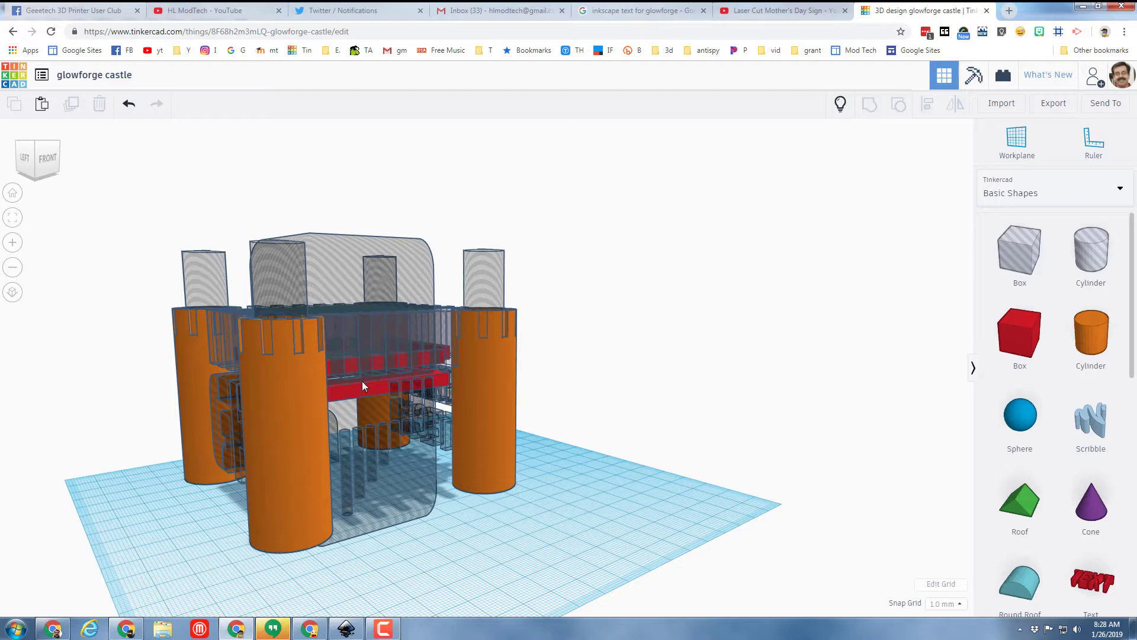
{"action": "right_click_drag", "start_coordinate": [224, 499], "coordinate": [339, 383]}
{"action": "scroll", "coordinate": [296, 496], "scroll_direction": "up", "scroll_amount": 2}
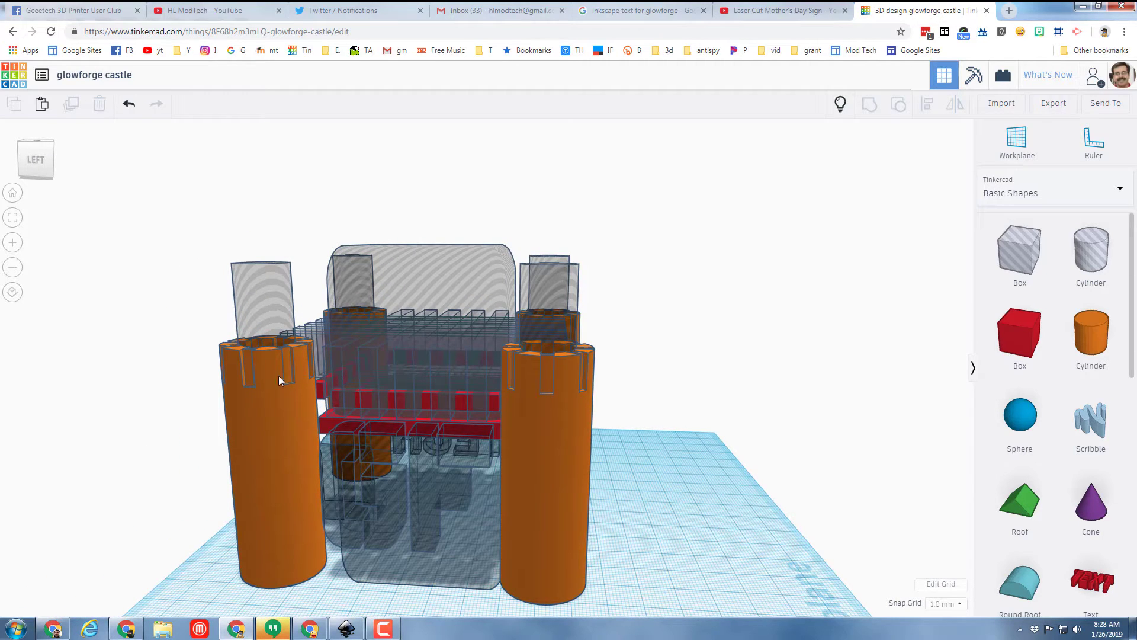
{"action": "right_click_drag", "start_coordinate": [175, 462], "coordinate": [446, 530]}
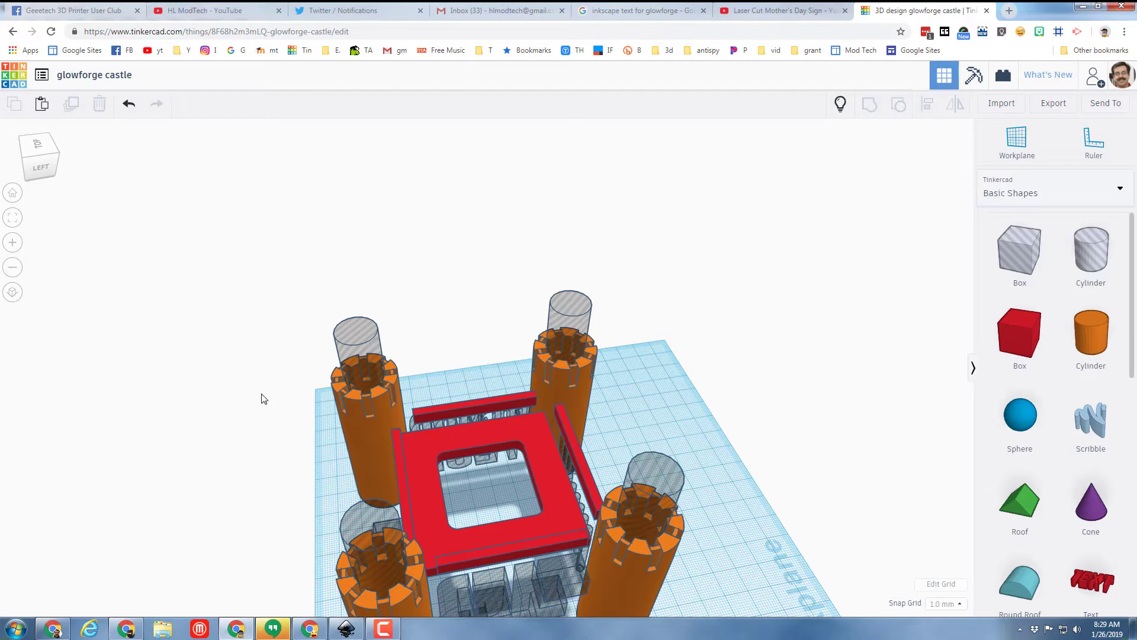
Step: Show all hidden objects again, then hide the box-selected stack of layer pieces
{"action": "left_click", "coordinate": [364, 523]}
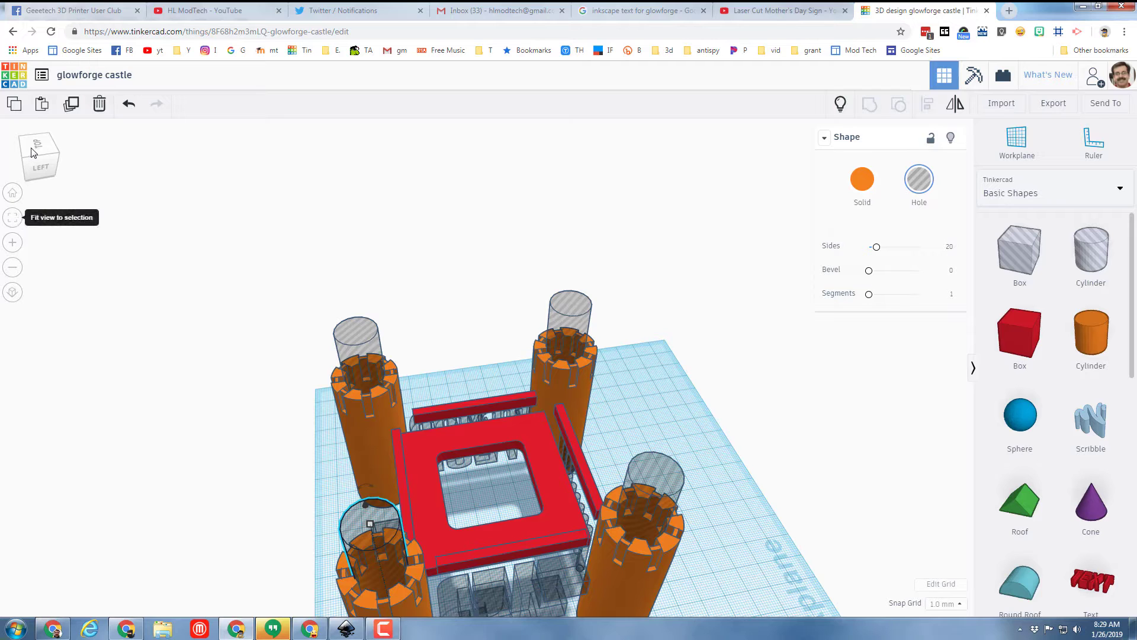
{"action": "left_click", "coordinate": [14, 218]}
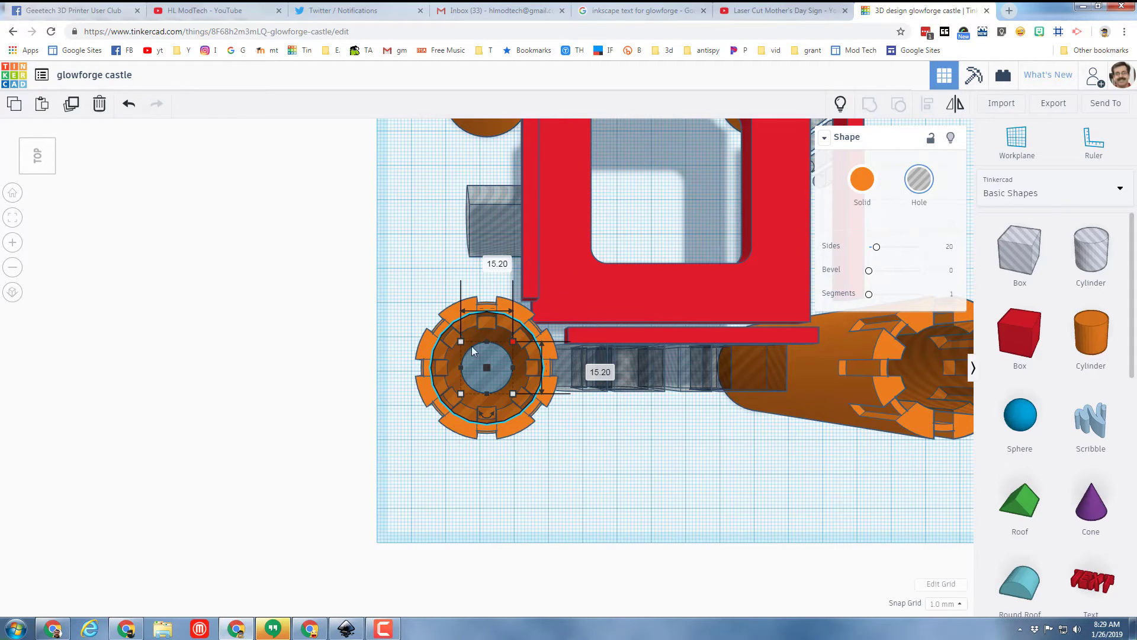
{"action": "left_click", "coordinate": [841, 104]}
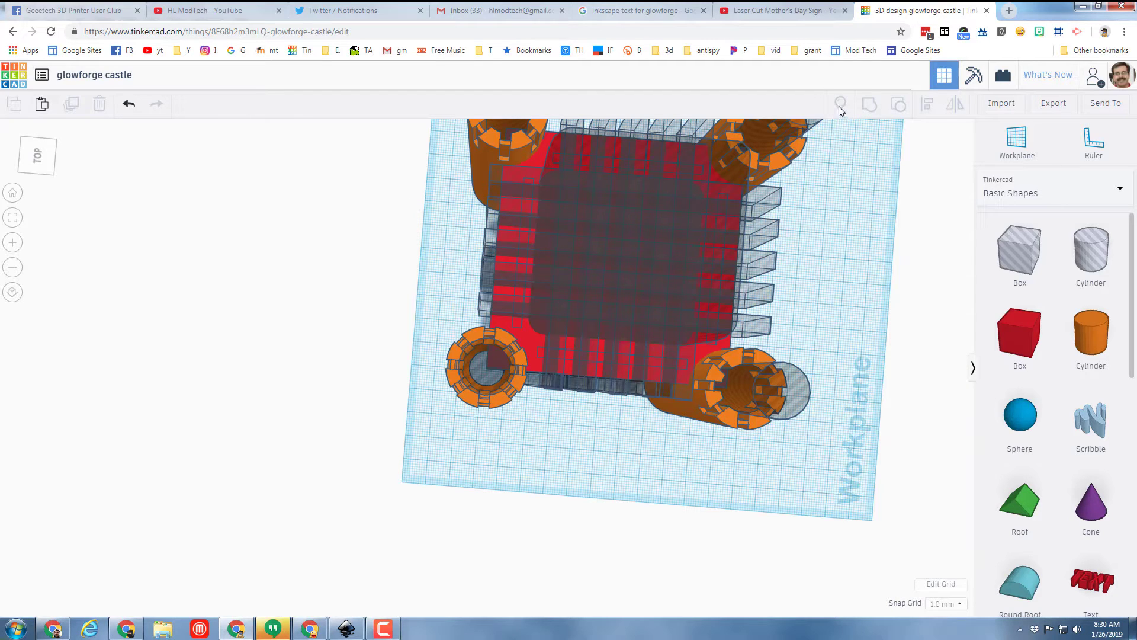
{"action": "left_click_drag", "start_coordinate": [435, 204], "coordinate": [512, 280]}
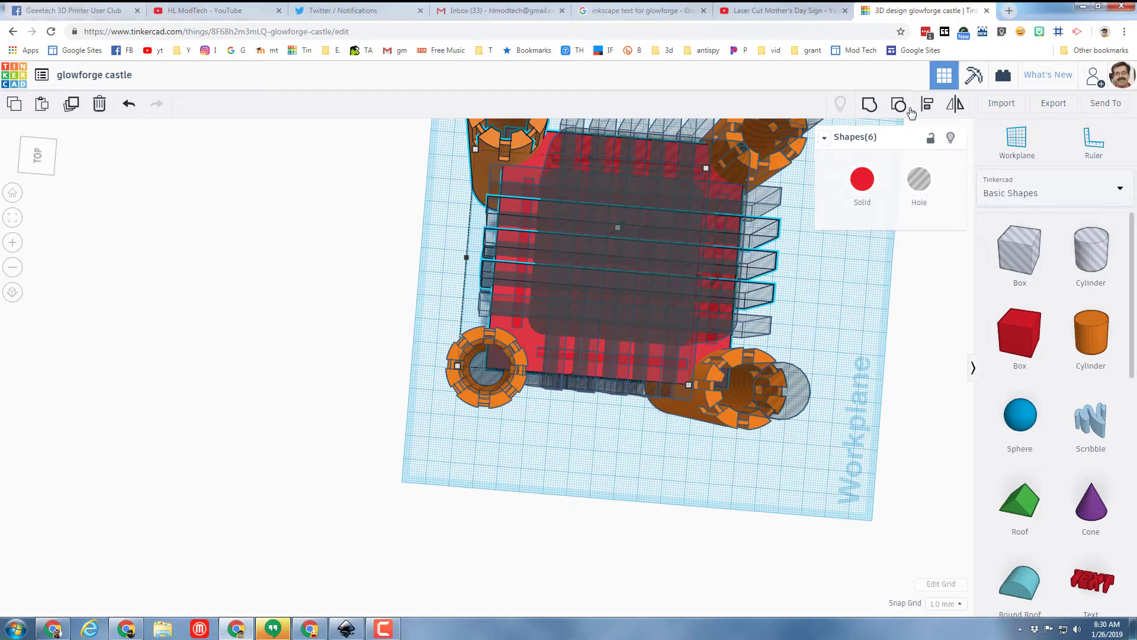
{"action": "left_click", "coordinate": [951, 138]}
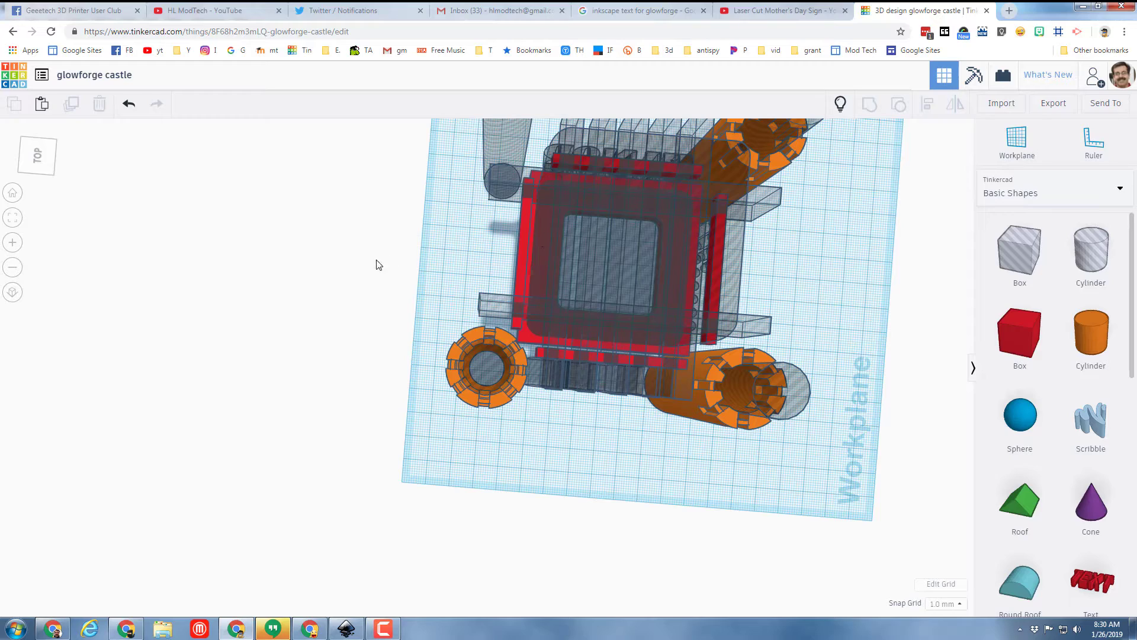
Step: Lock the red bottom layer piece in place
{"action": "right_click_drag", "start_coordinate": [467, 264], "coordinate": [393, 348]}
{"action": "left_click", "coordinate": [380, 349]}
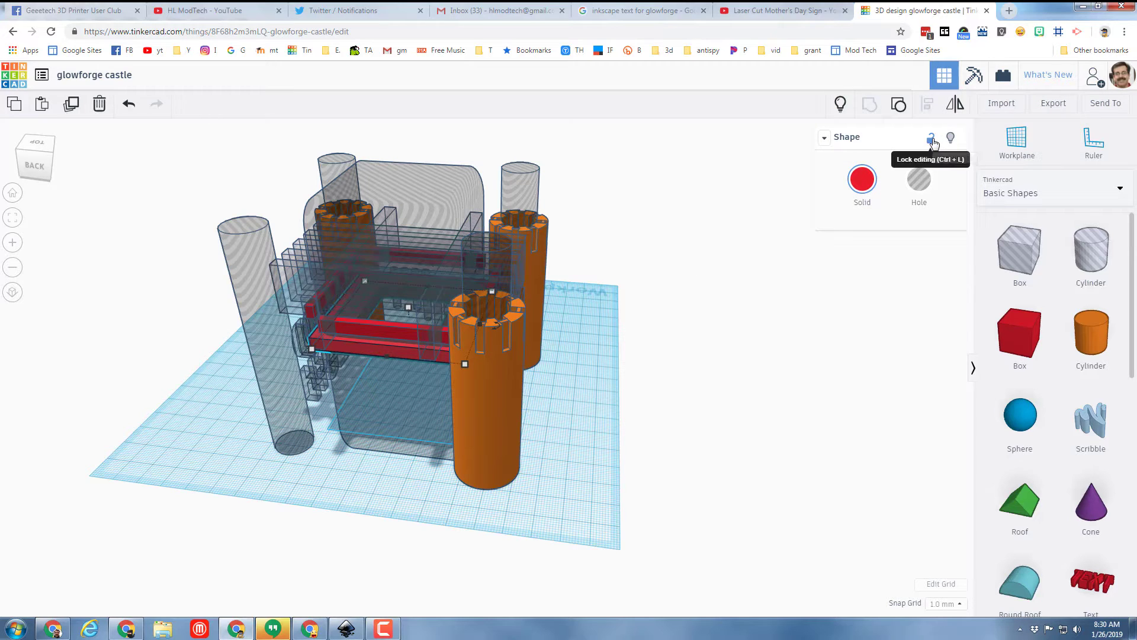
{"action": "left_click", "coordinate": [932, 139]}
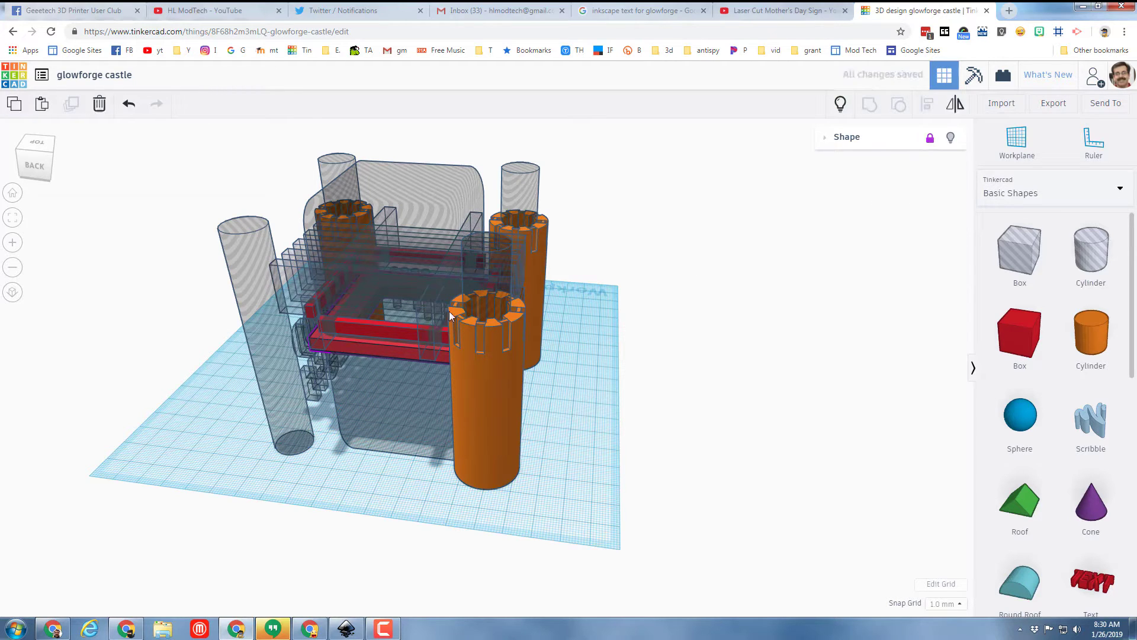
Step: Fit the whole castle into view and lock the red bar
{"action": "right_click_drag", "start_coordinate": [549, 415], "coordinate": [389, 187]}
{"action": "scroll", "coordinate": [415, 196], "scroll_direction": "down", "scroll_amount": 6}
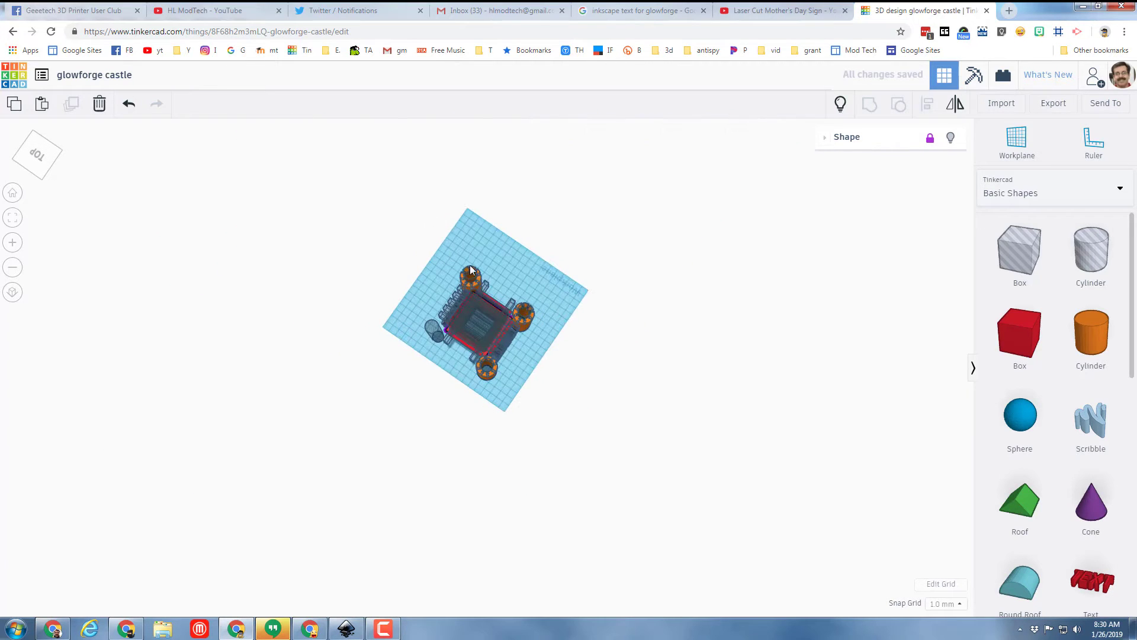
{"action": "left_click", "coordinate": [17, 219]}
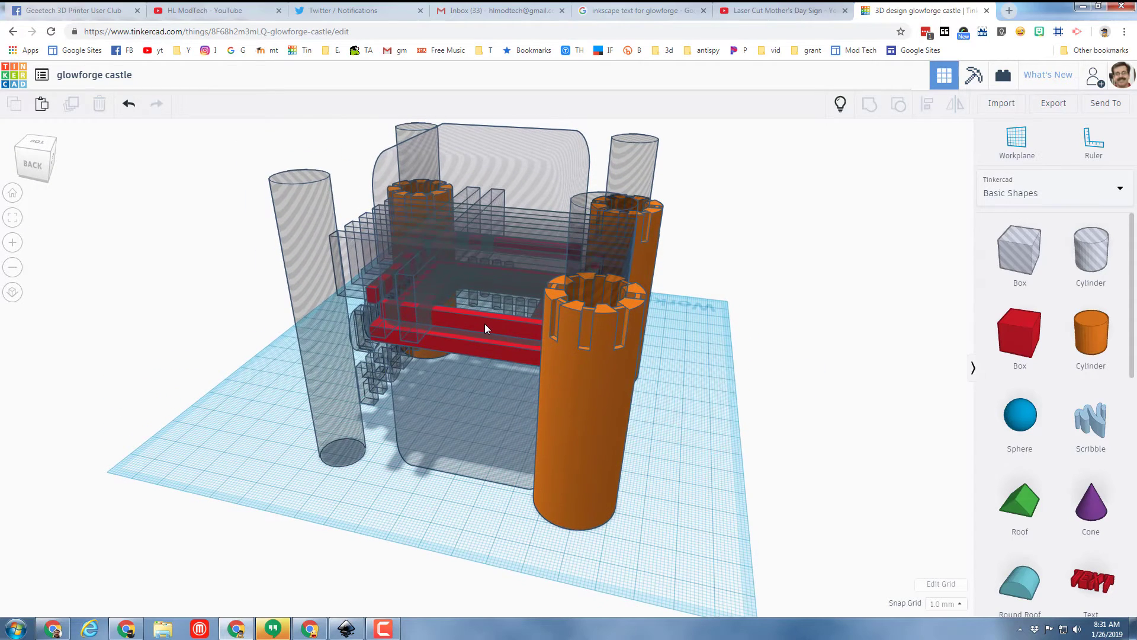
{"action": "left_click", "coordinate": [485, 329]}
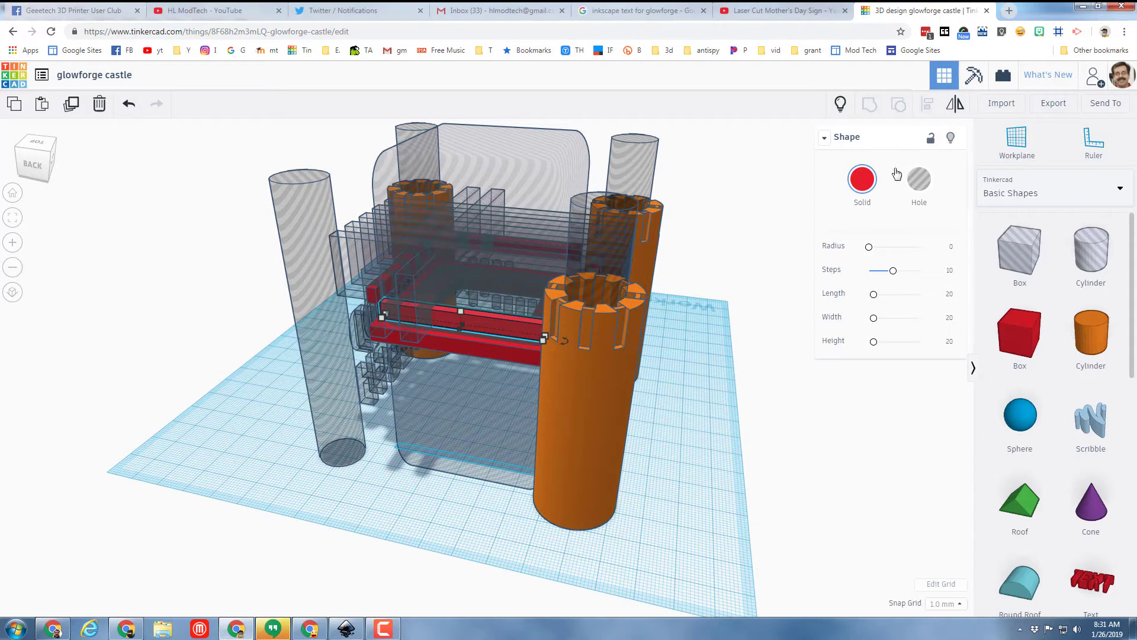
{"action": "left_click", "coordinate": [931, 143]}
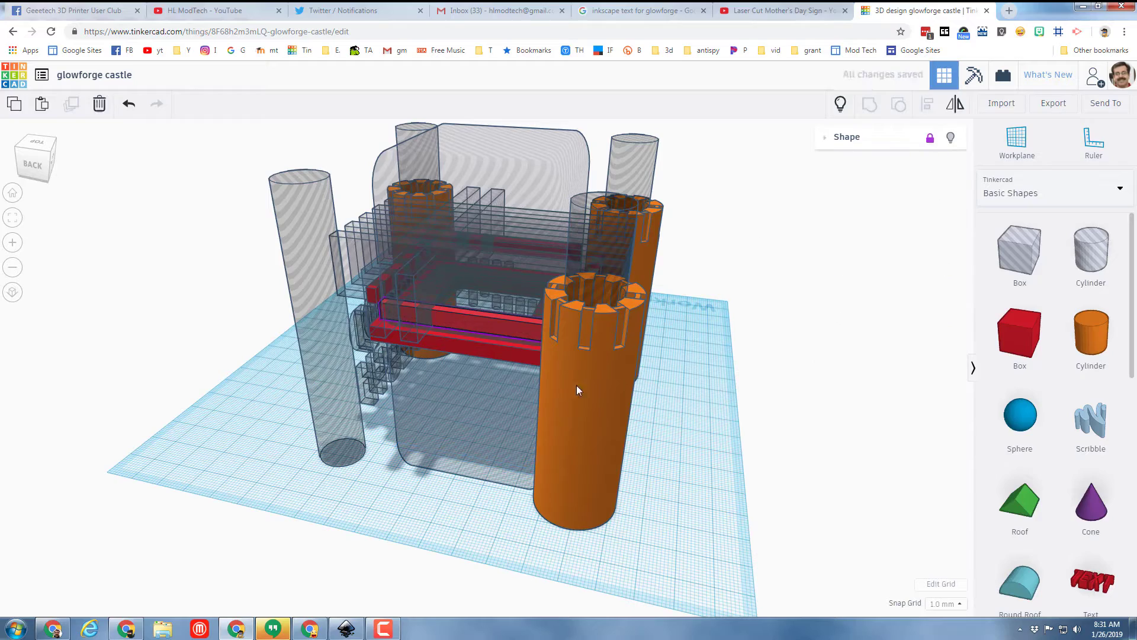
Step: Lock the front red wall piece and the right red side-wall piece
{"action": "right_click_drag", "start_coordinate": [568, 391], "coordinate": [369, 386]}
{"action": "right_click_drag", "start_coordinate": [335, 472], "coordinate": [375, 315]}
{"action": "left_click", "coordinate": [377, 319]}
{"action": "left_click", "coordinate": [931, 139]}
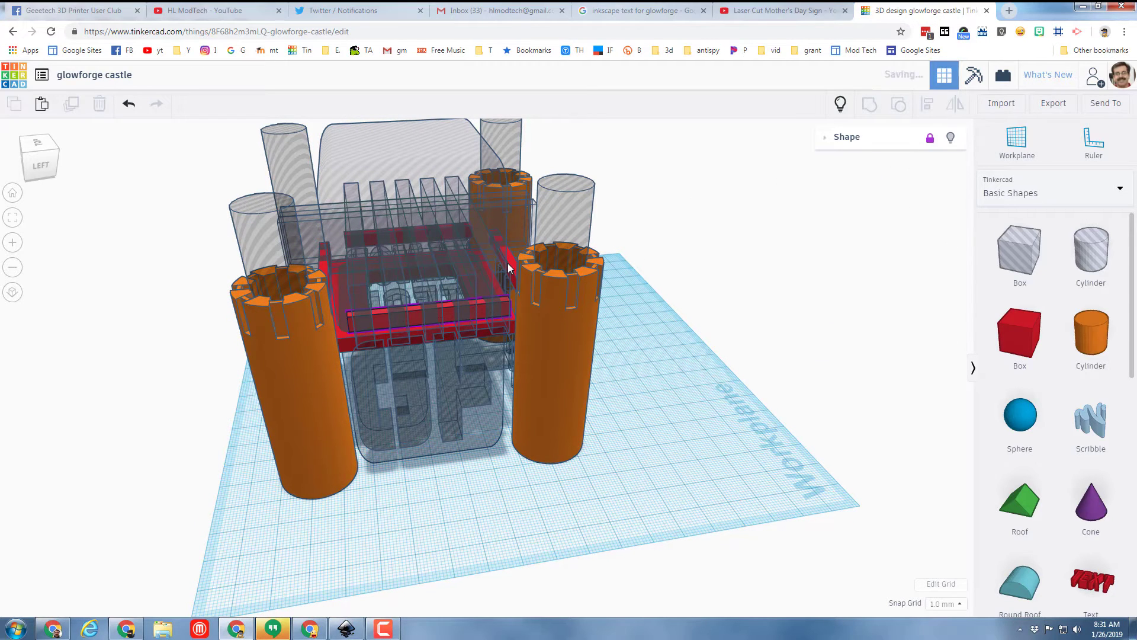
{"action": "left_click", "coordinate": [512, 264]}
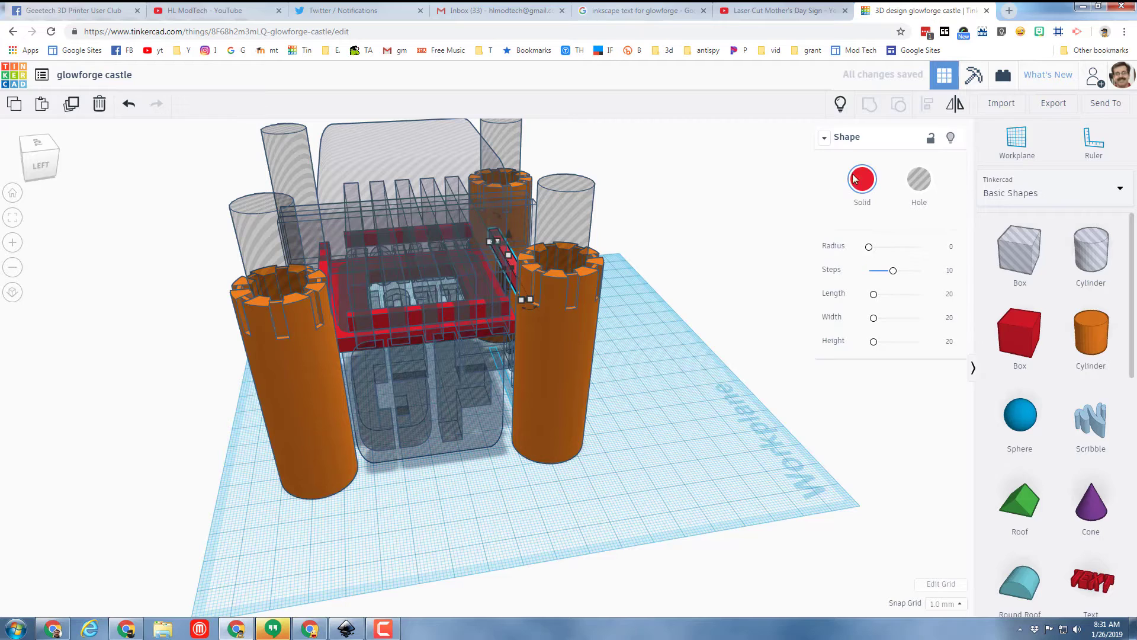
{"action": "left_click", "coordinate": [930, 139]}
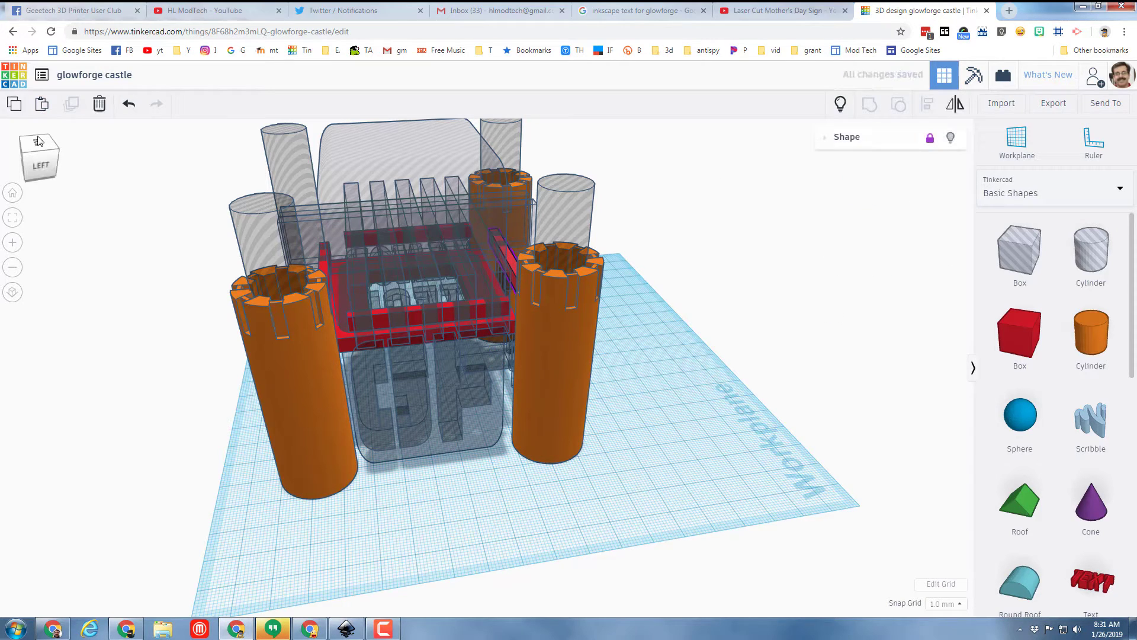
Step: Lock the red front wall and show all hidden castle shapes again
{"action": "left_click_drag", "start_coordinate": [36, 141], "coordinate": [234, 238]}
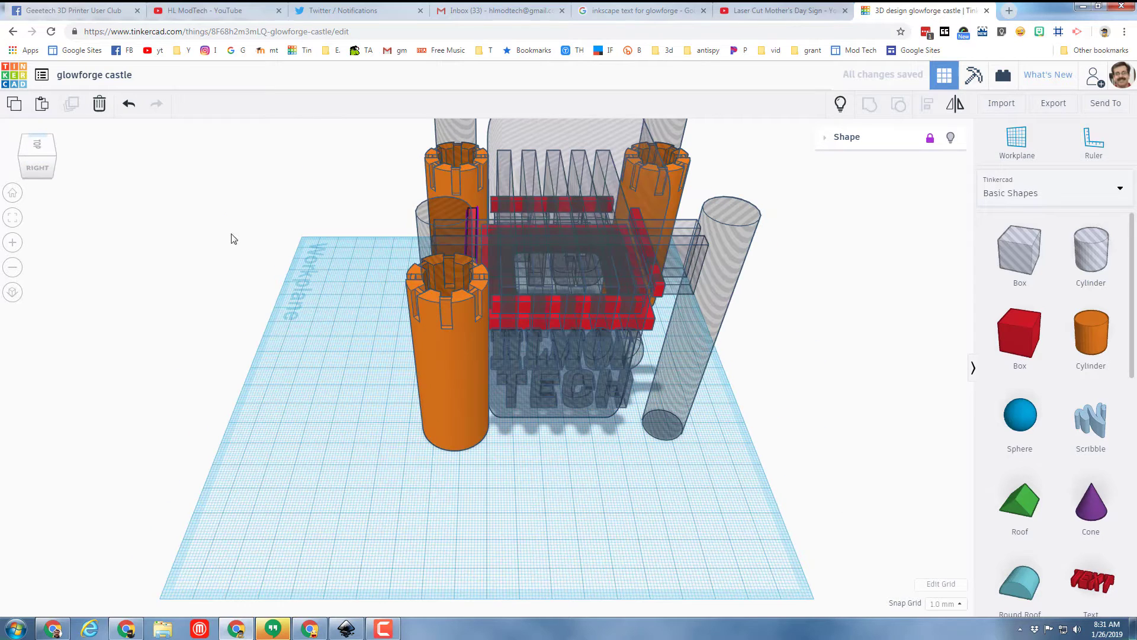
{"action": "left_click", "coordinate": [554, 311]}
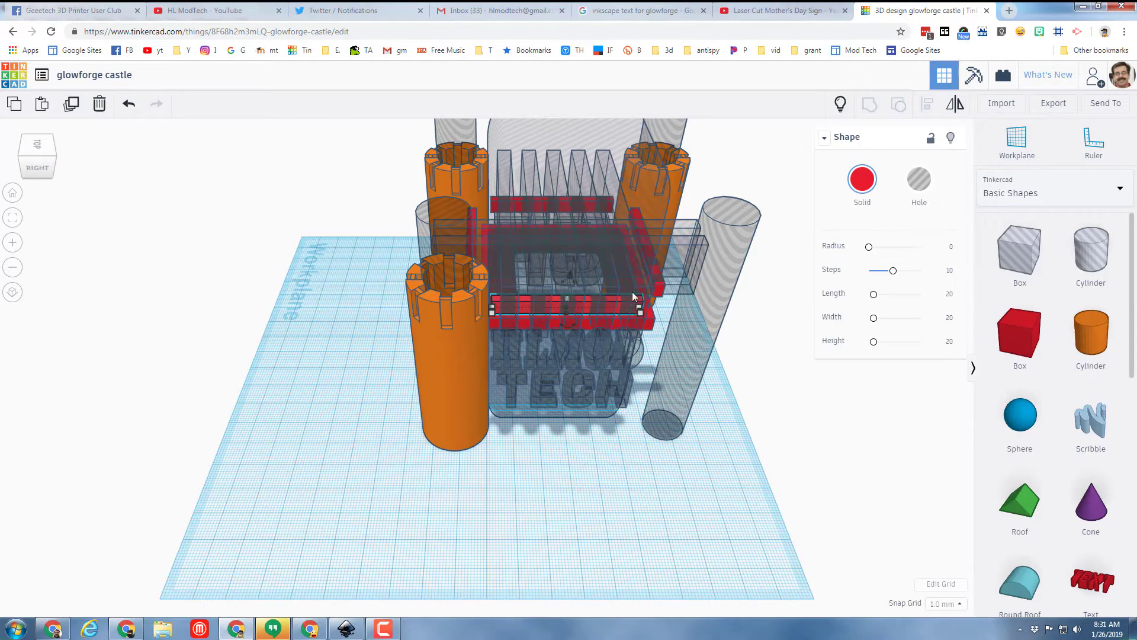
{"action": "left_click", "coordinate": [931, 139]}
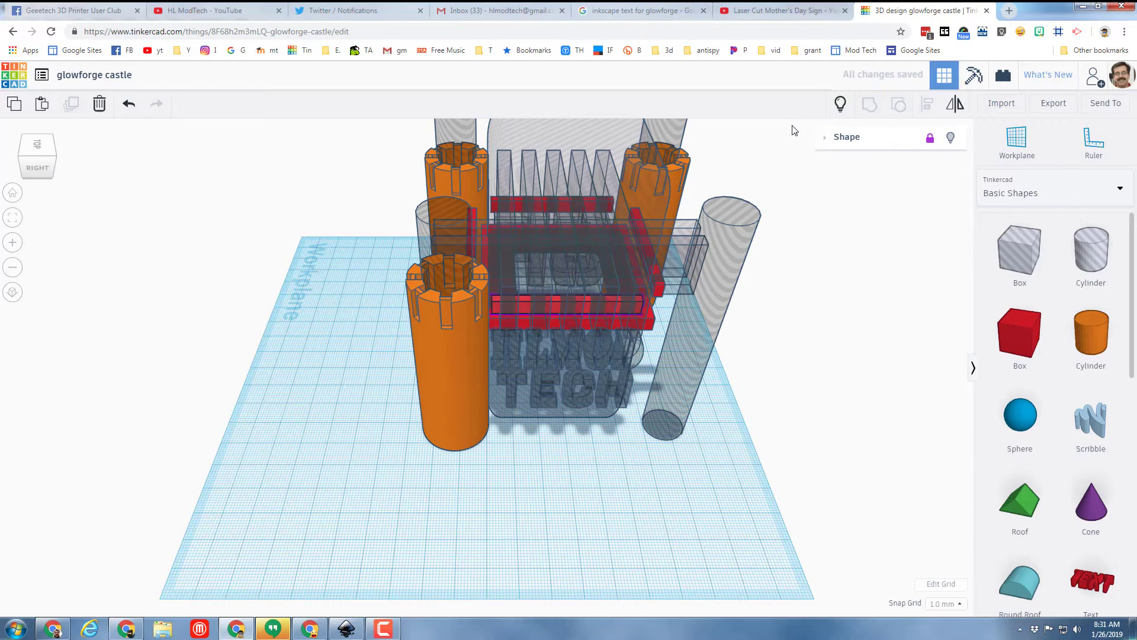
{"action": "left_click", "coordinate": [842, 107]}
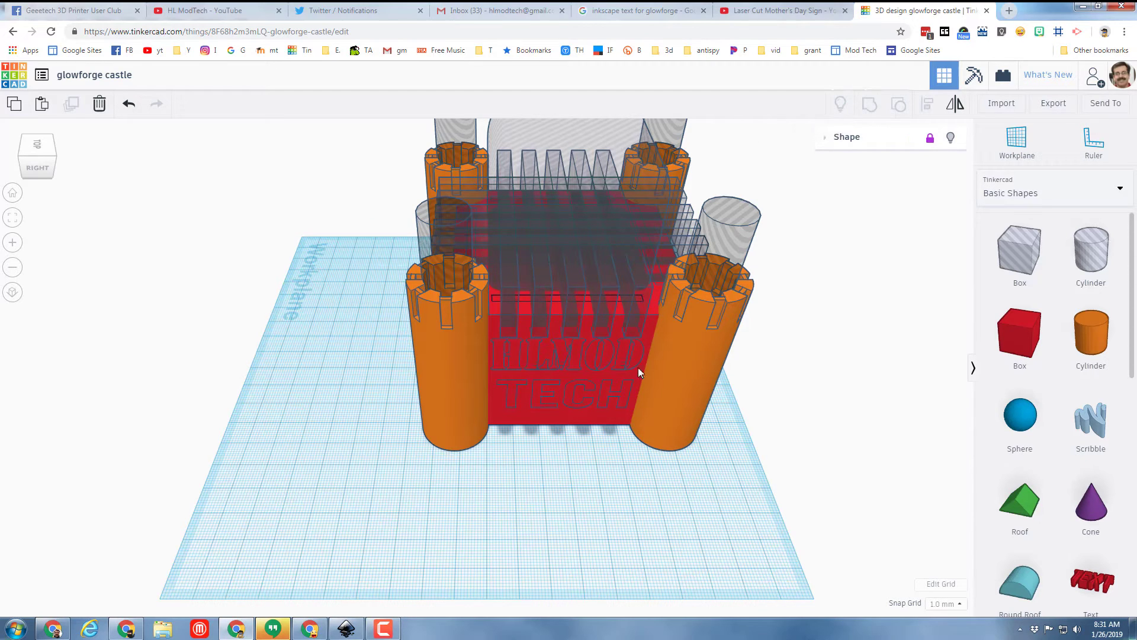
Step: Select every castle shape and group them together
{"action": "left_click_drag", "start_coordinate": [657, 385], "coordinate": [772, 462]}
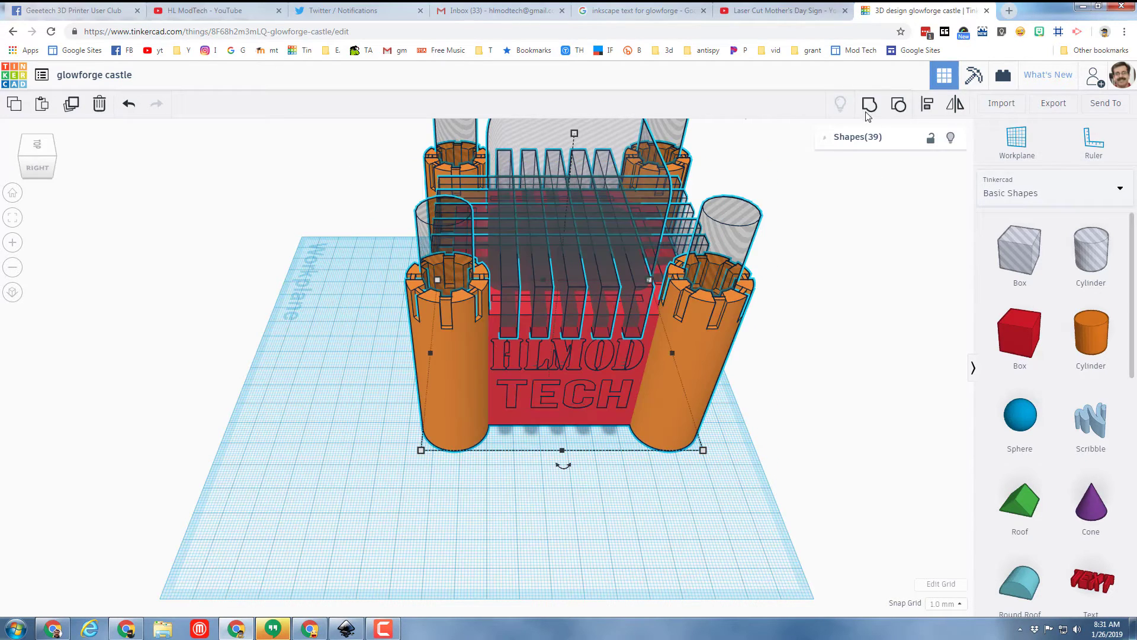
{"action": "left_click", "coordinate": [868, 106]}
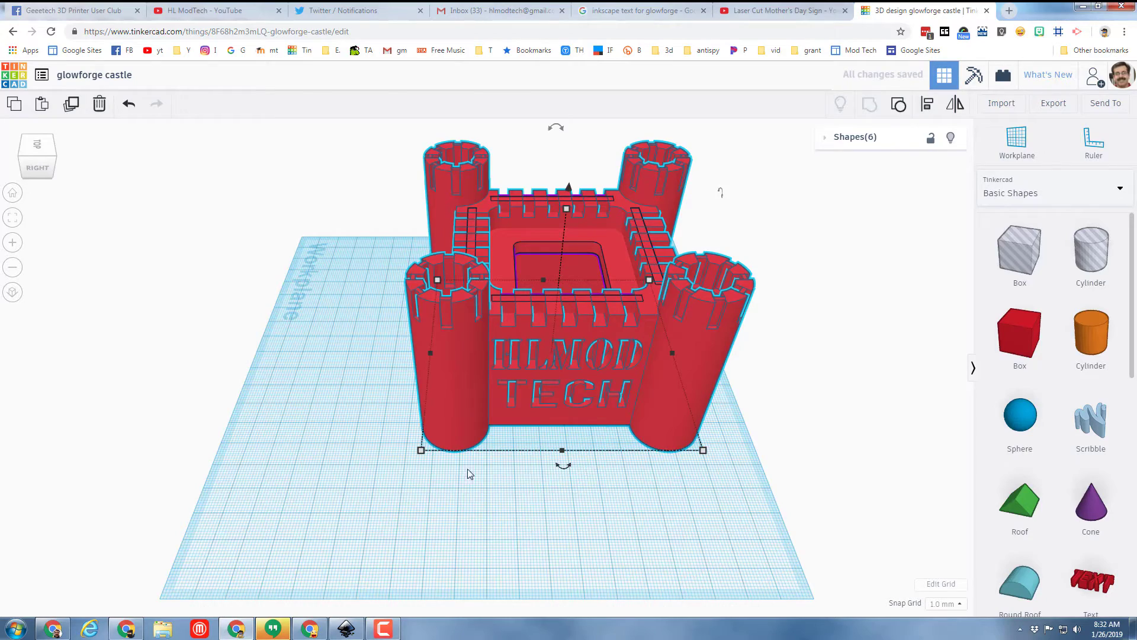
{"action": "right_click_drag", "start_coordinate": [464, 472], "coordinate": [663, 492]}
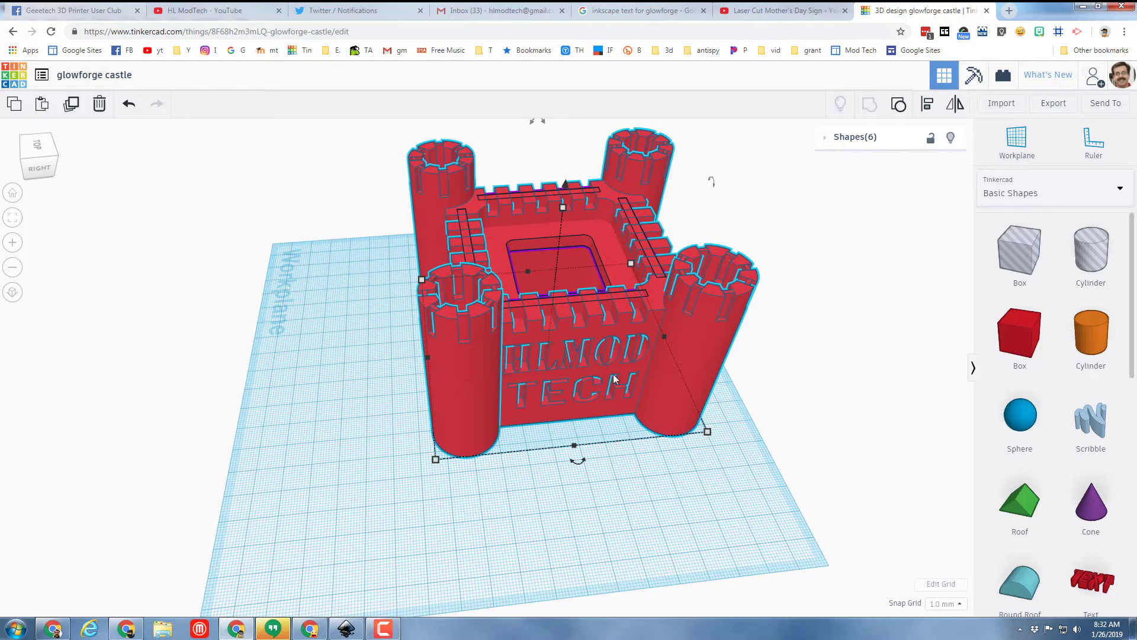
Step: Select the battlement strips, walls and all eight parts, then group them into one
{"action": "key", "text": "Escape"}
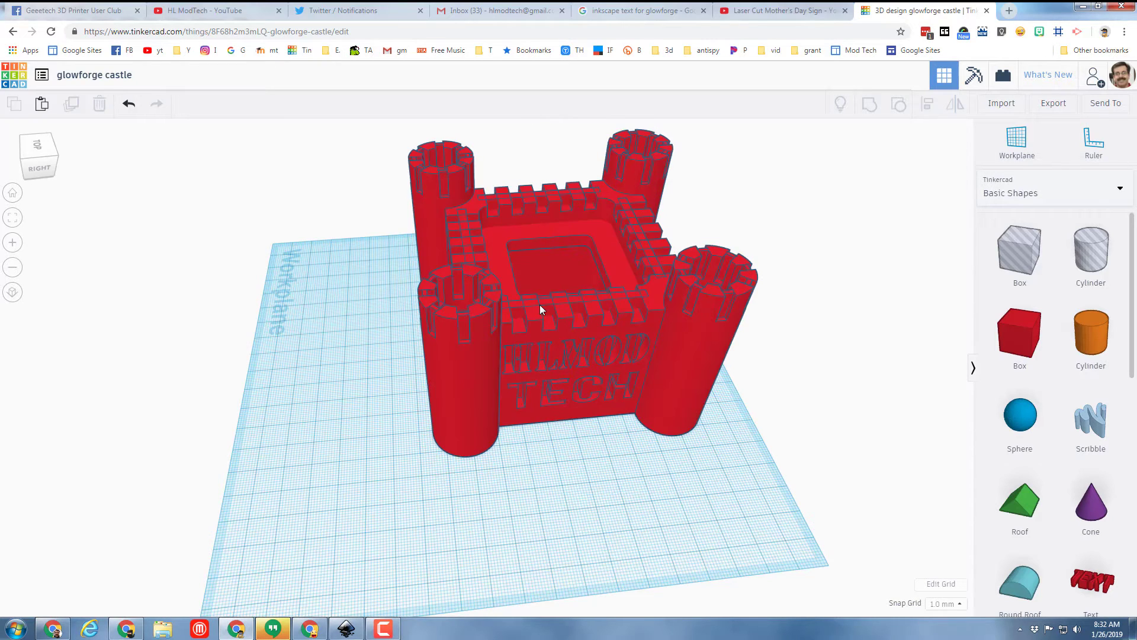
{"action": "left_click", "coordinate": [545, 306]}
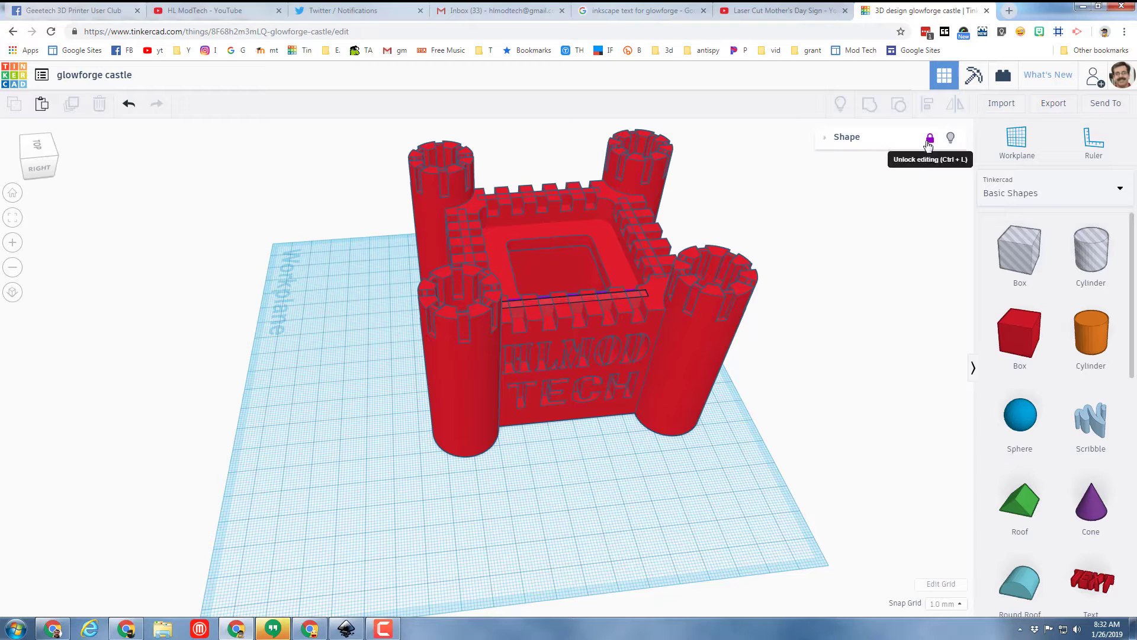
{"action": "left_click", "coordinate": [592, 195]}
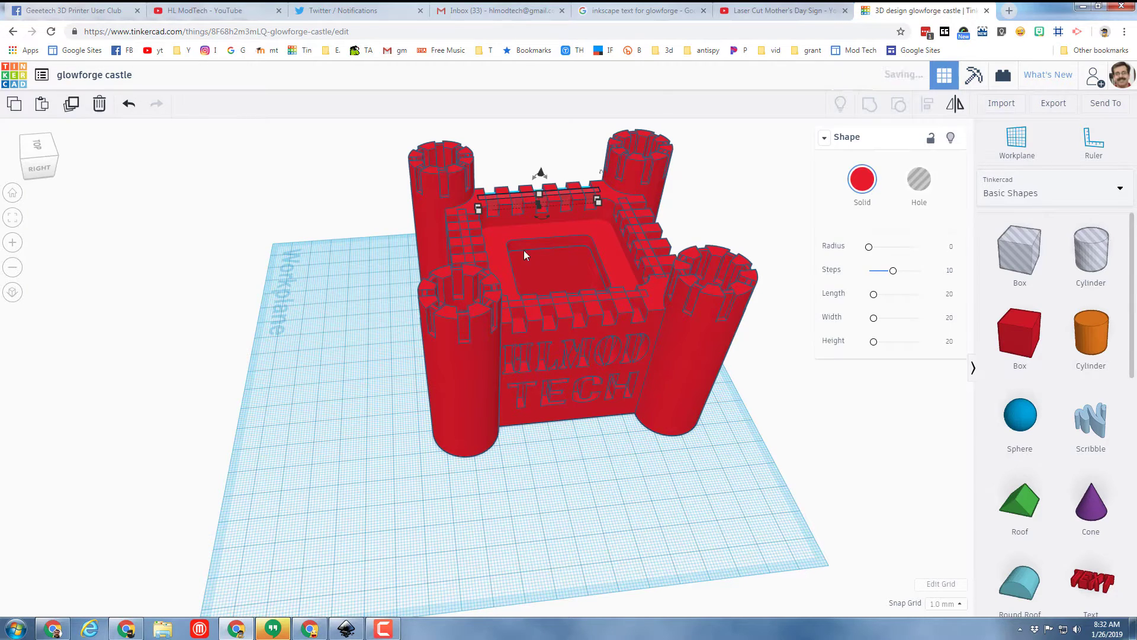
{"action": "left_click", "coordinate": [467, 235]}
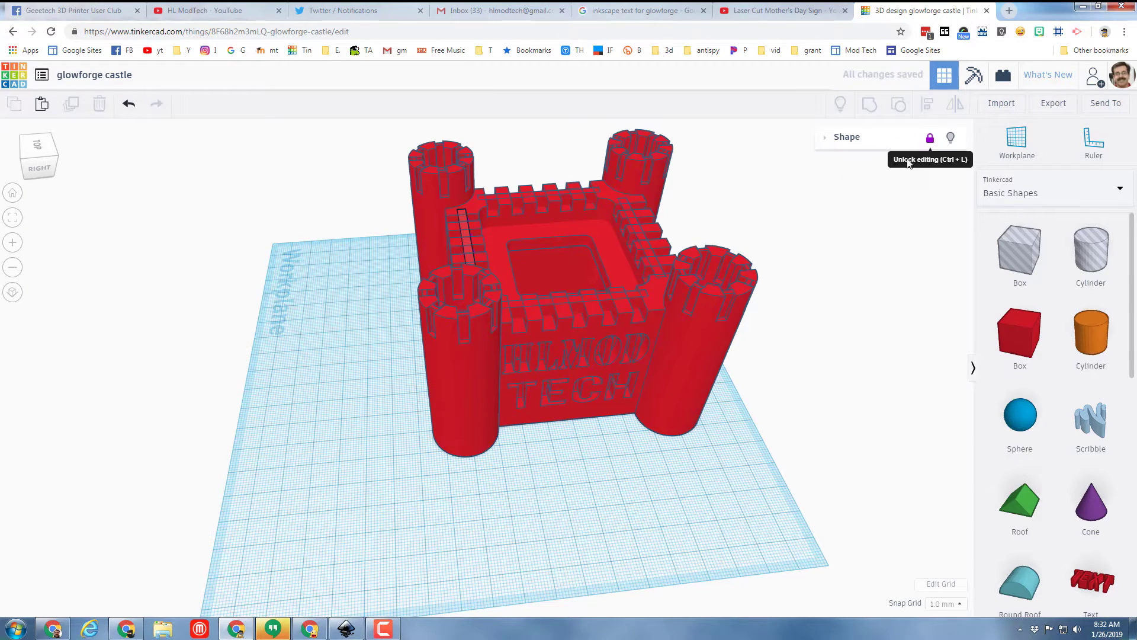
{"action": "left_click", "coordinate": [549, 301]}
{"action": "key", "text": "ctrl+a"}
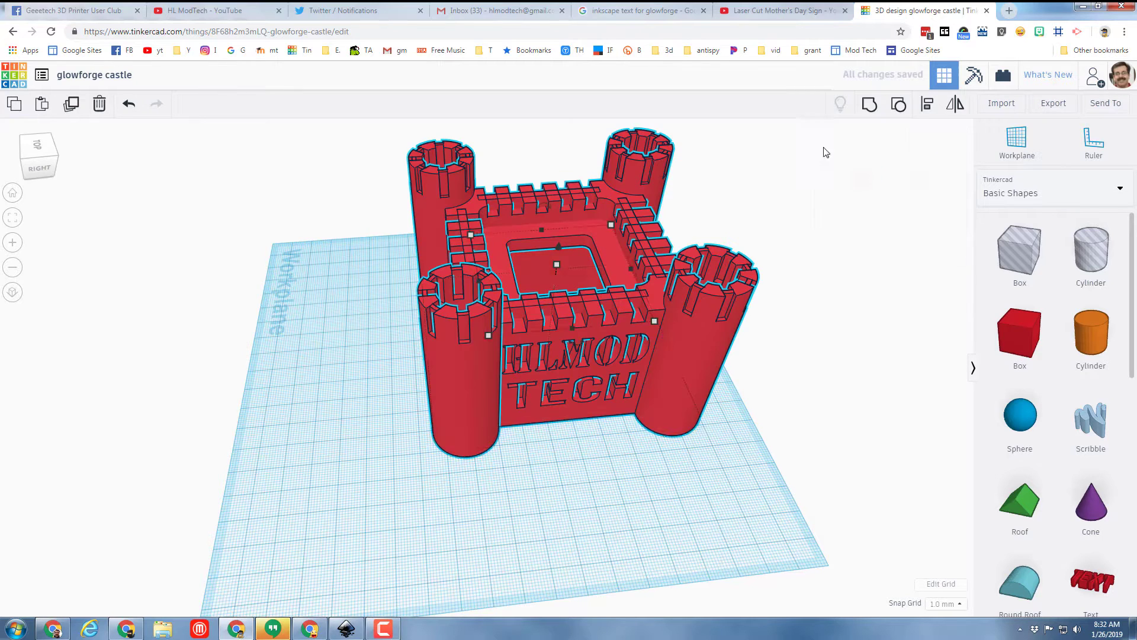
{"action": "left_click", "coordinate": [860, 112]}
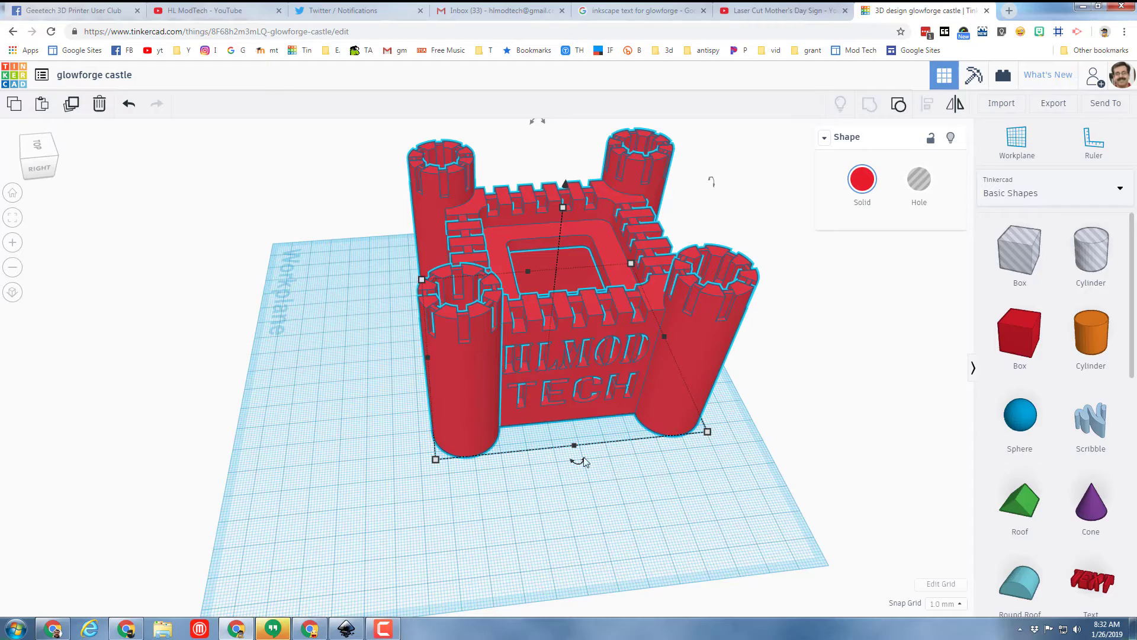
{"action": "right_click_drag", "start_coordinate": [662, 472], "coordinate": [599, 425]}
{"action": "right_click_drag", "start_coordinate": [521, 425], "coordinate": [569, 424]}
Step: Export the castle as an STL file named 'glowforge castle 5.stl'
{"action": "left_click", "coordinate": [1054, 102]}
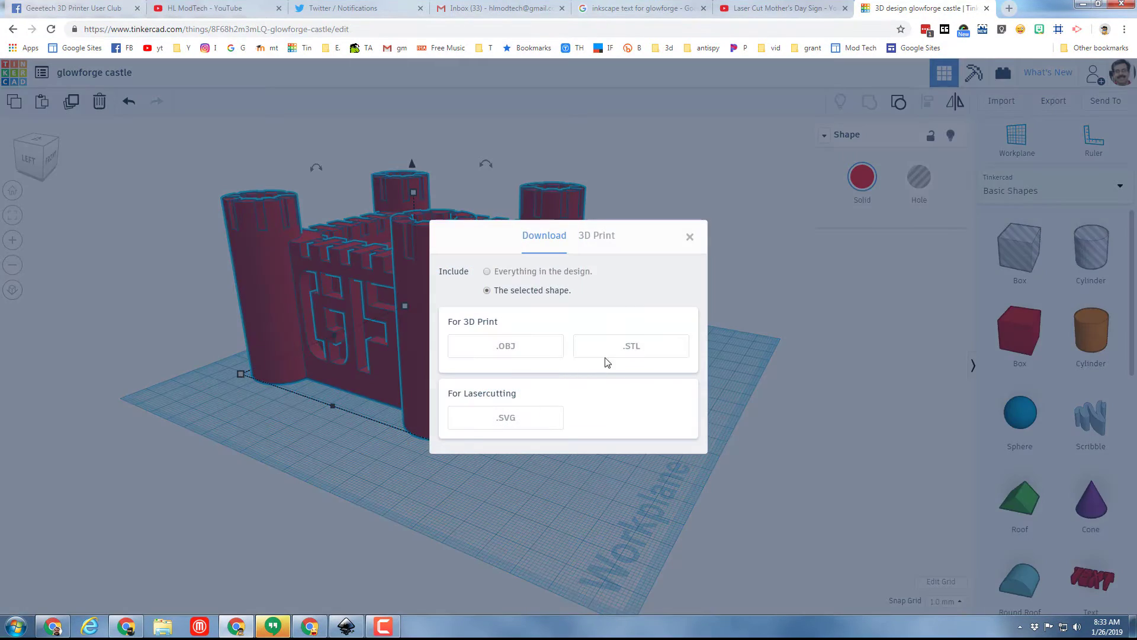
{"action": "left_click", "coordinate": [631, 347]}
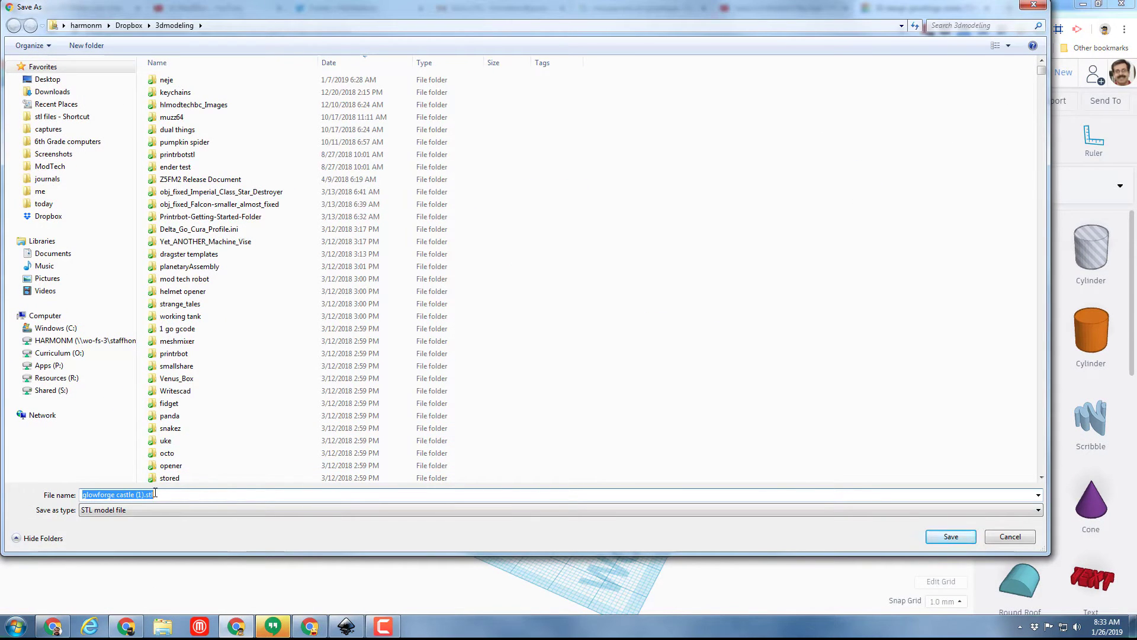
{"action": "left_click", "coordinate": [138, 495]}
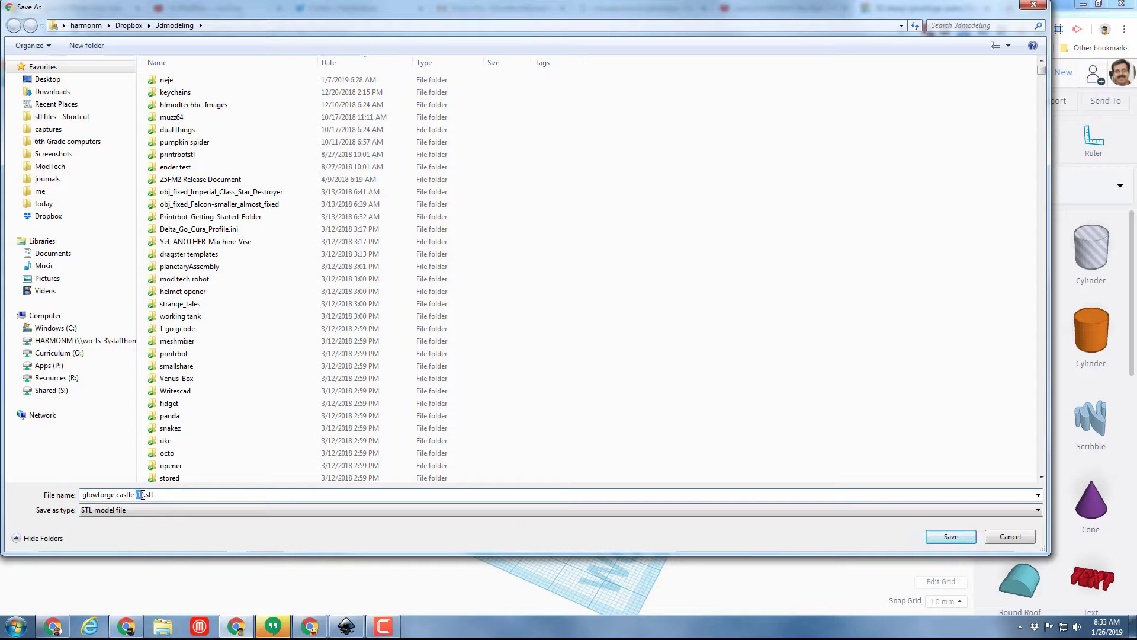
{"action": "type", "text": "5"}
{"action": "key", "text": "Return"}
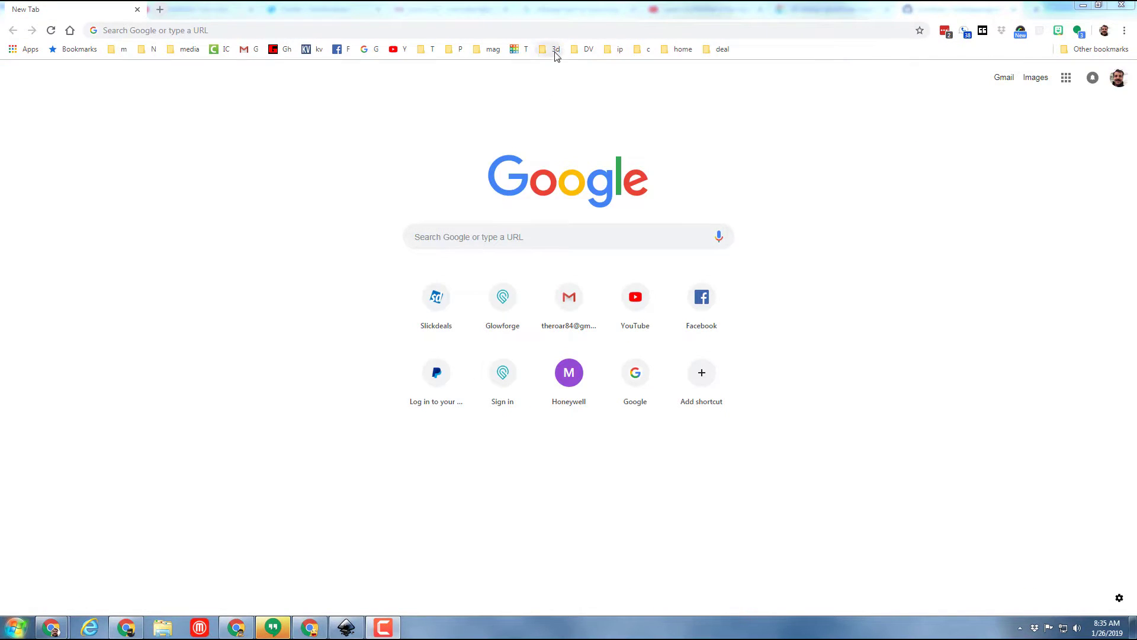
Step: Go to Kiri:Moto at grid.space/kiri by searching 'kiri' in a new tab
{"action": "left_click", "coordinate": [555, 50]}
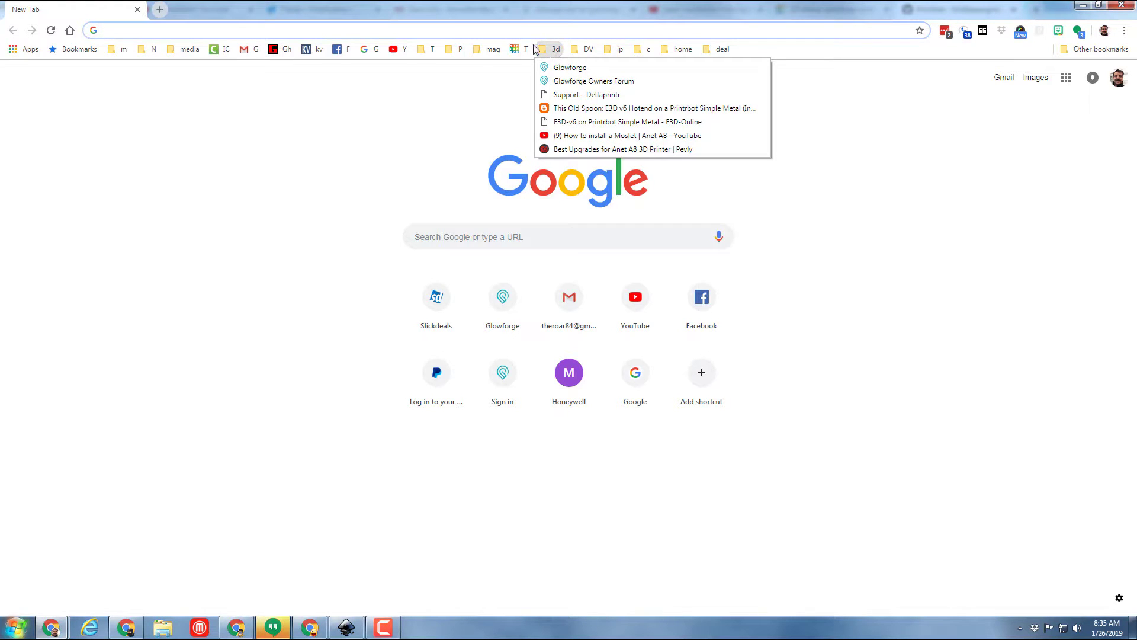
{"action": "left_click", "coordinate": [427, 232]}
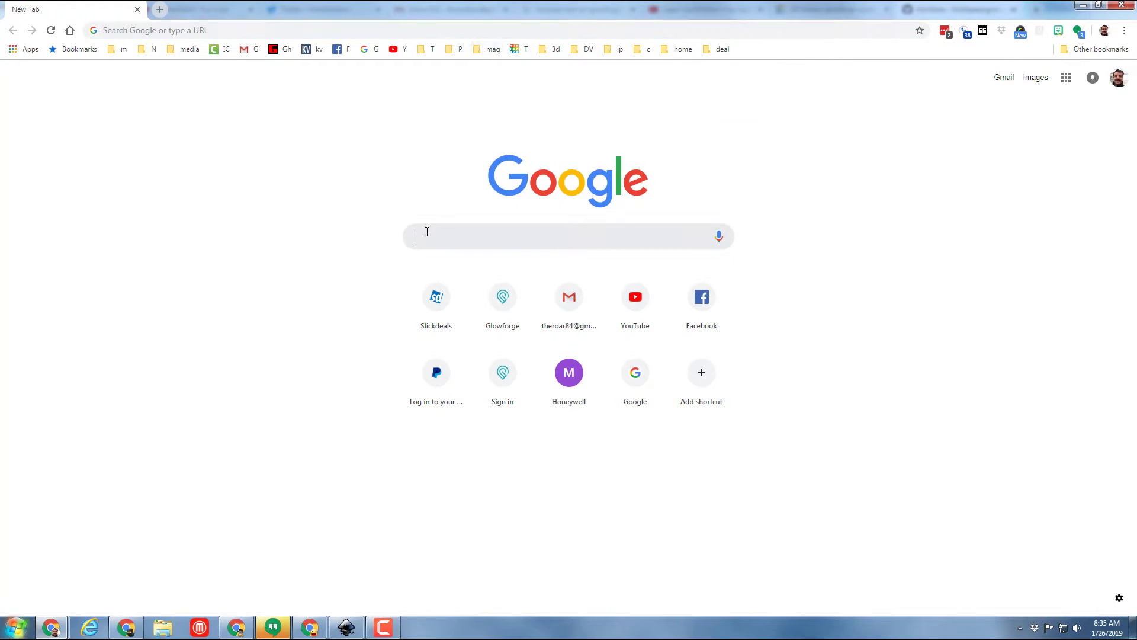
{"action": "type", "text": "kiri/"}
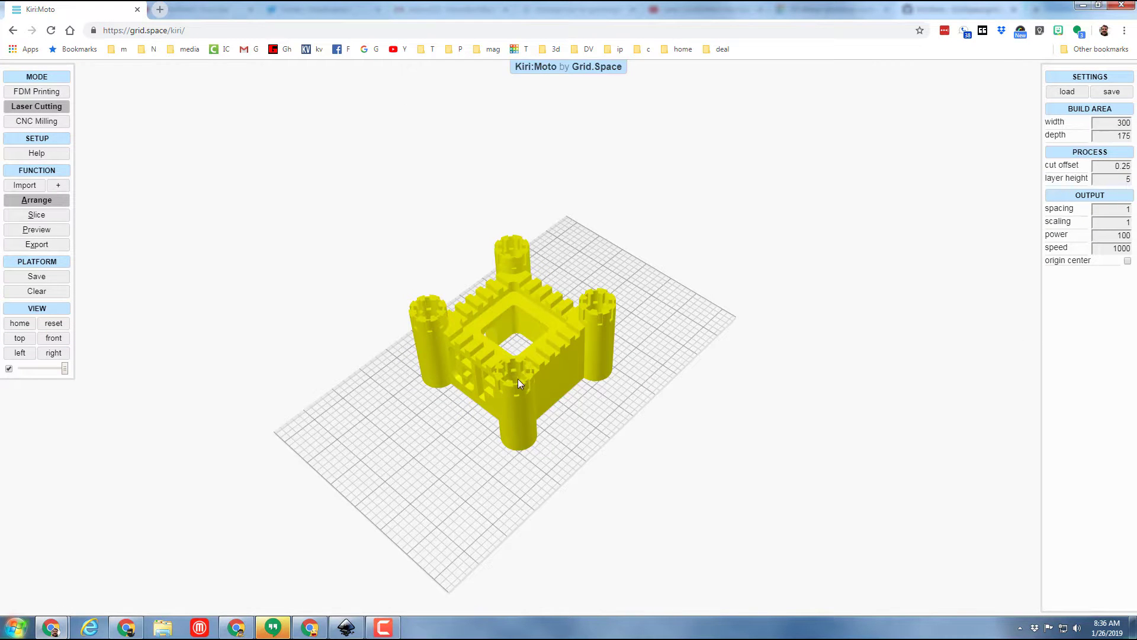
Step: Delete the old castle model from the platform and check the layer height reads 5
{"action": "left_click", "coordinate": [519, 380]}
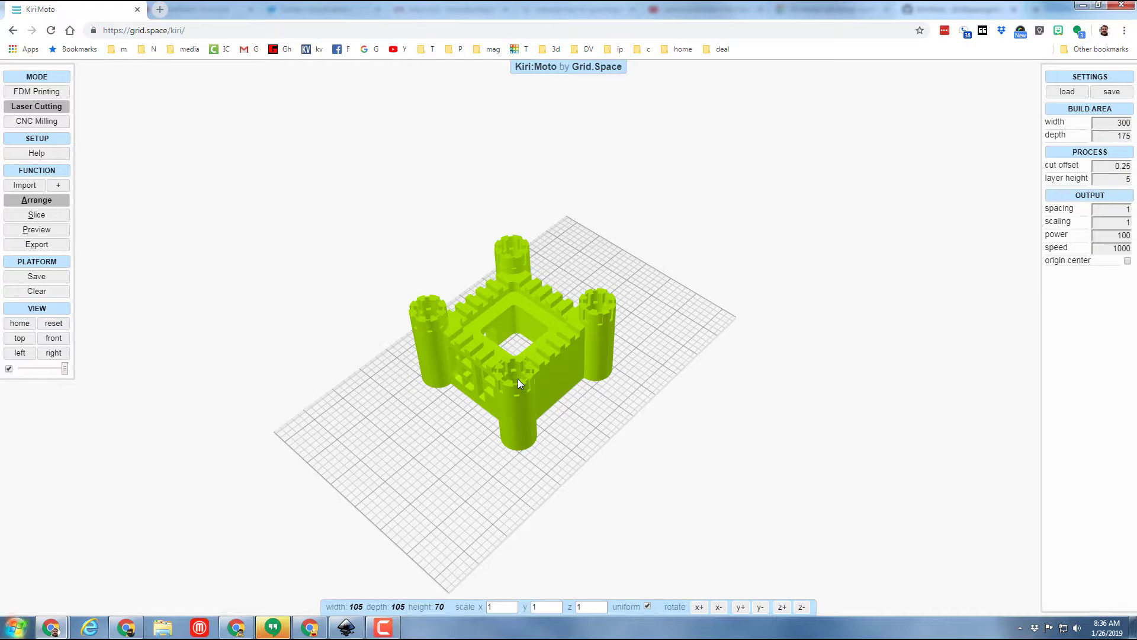
{"action": "key", "text": "Delete"}
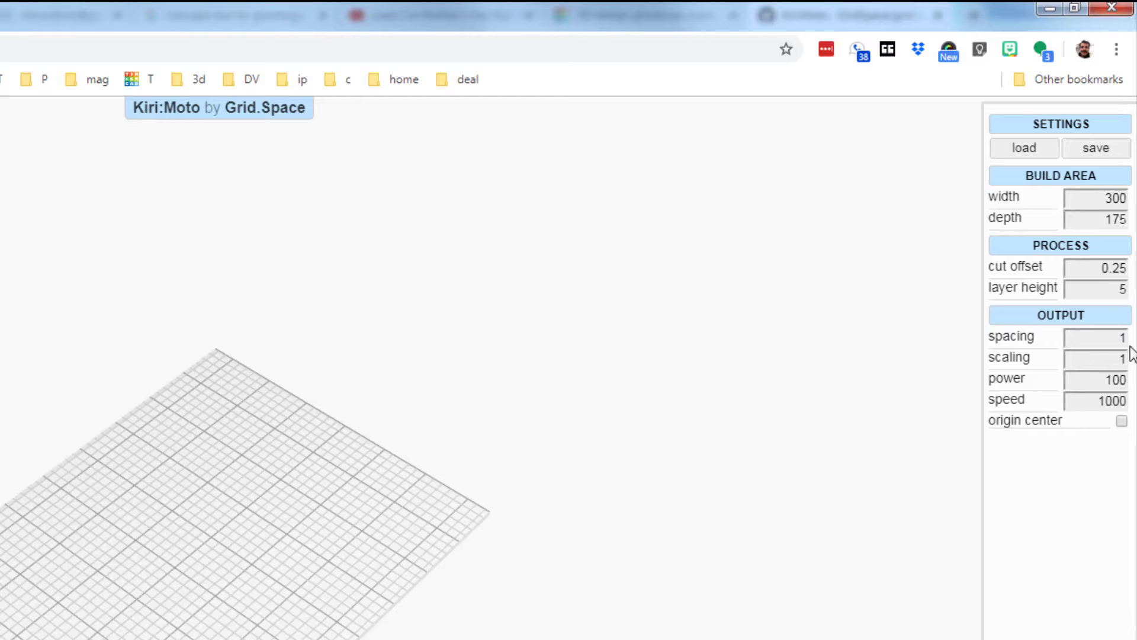
{"action": "double_click", "coordinate": [1106, 288]}
{"action": "left_click", "coordinate": [1104, 292]}
{"action": "key", "text": "ctrl+a"}
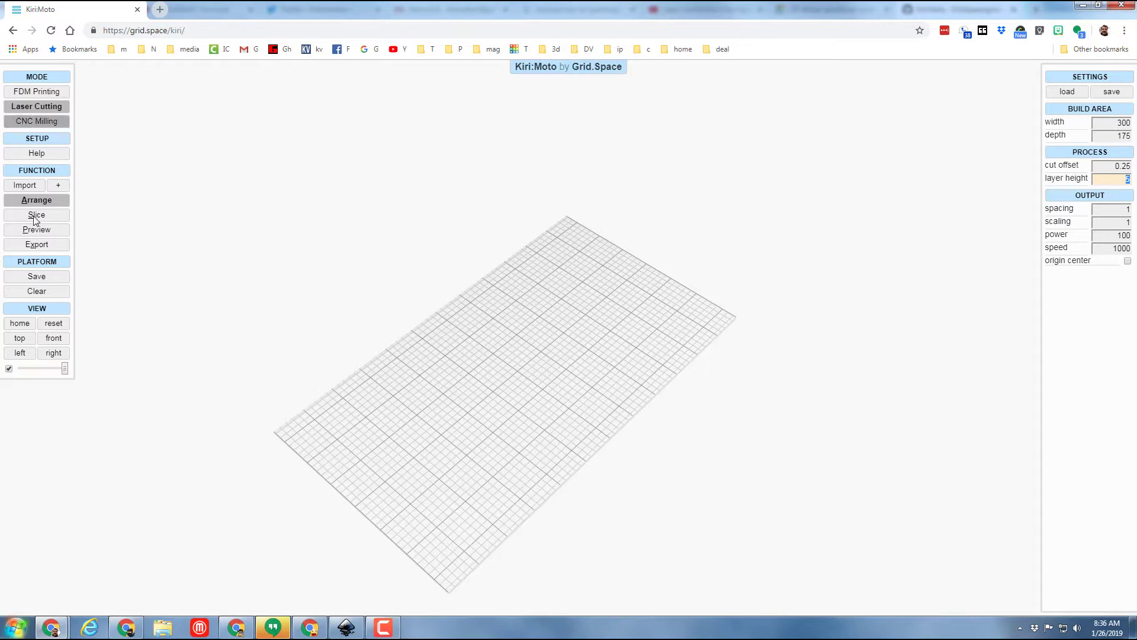
Step: Import 'glowforge castle 5.stl' from the 3dmodeling folder onto the platform
{"action": "left_click", "coordinate": [34, 184]}
{"action": "left_click", "coordinate": [168, 28]}
{"action": "left_click", "coordinate": [136, 443]}
{"action": "scroll", "coordinate": [138, 444], "scroll_direction": "down", "scroll_amount": 4}
{"action": "left_click", "coordinate": [160, 379]}
{"action": "double_click", "coordinate": [160, 379]}
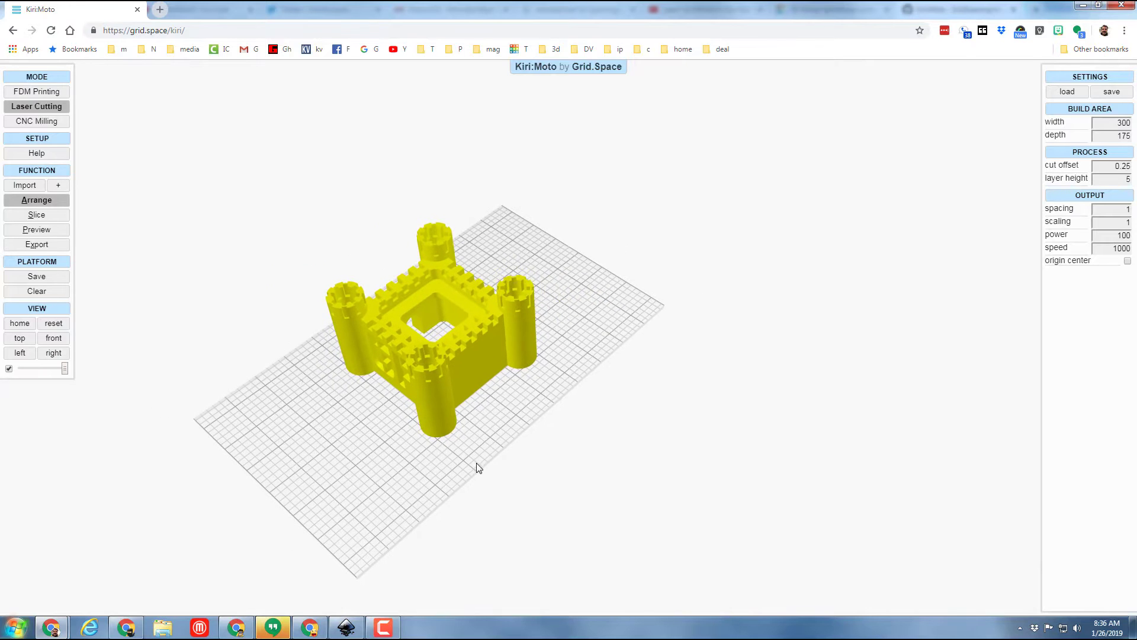
Step: Slice the castle into 5 mm layers and view the slices from a low angle
{"action": "left_click_drag", "start_coordinate": [470, 401], "coordinate": [767, 355]}
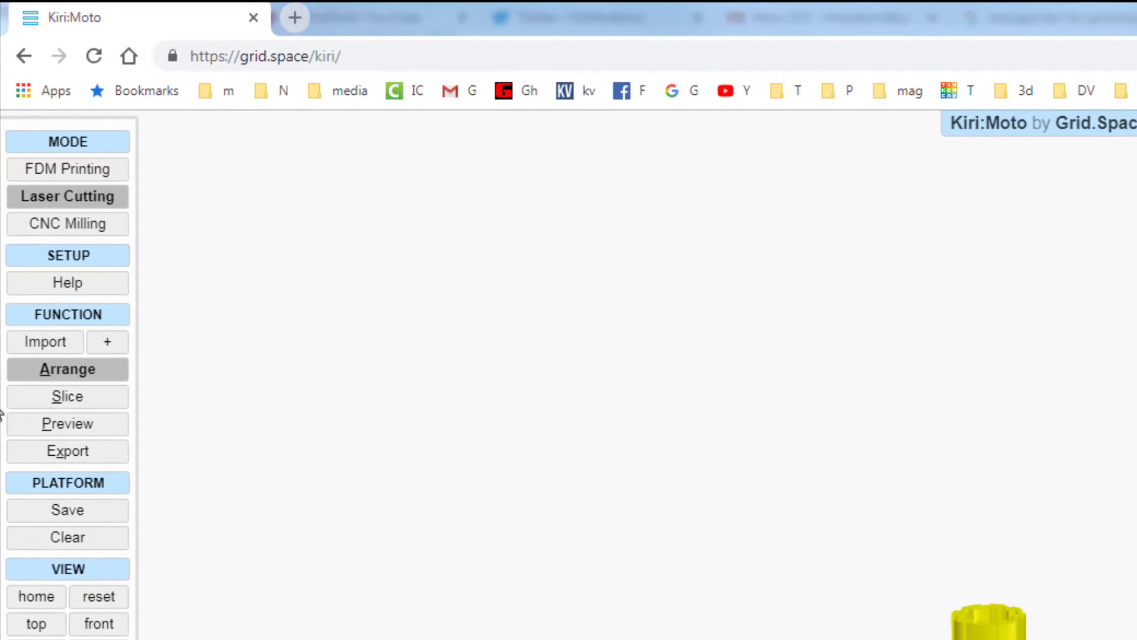
{"action": "left_click", "coordinate": [57, 396]}
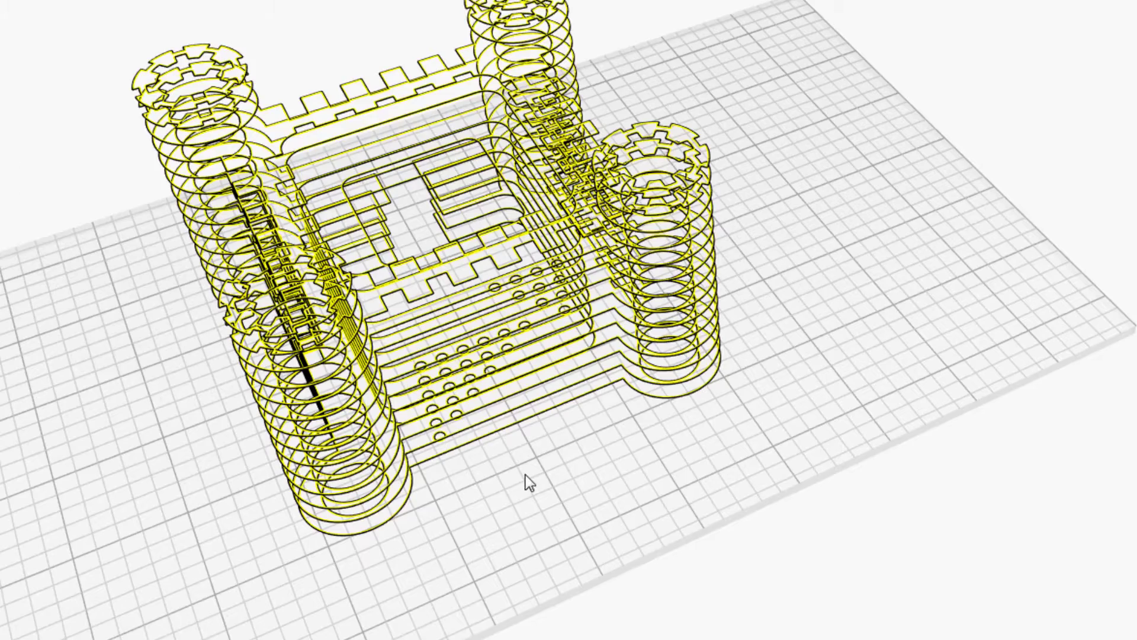
{"action": "left_click_drag", "start_coordinate": [525, 474], "coordinate": [427, 235]}
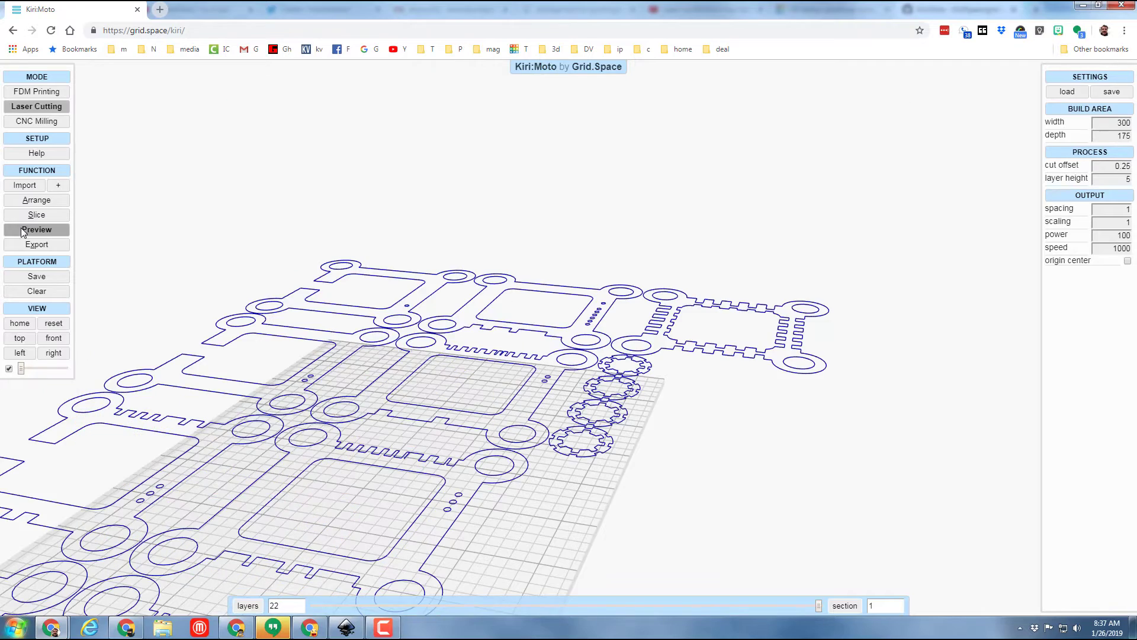
Step: Export Kiri:Moto's 22 cut layers as glowforge5a.svg into the keychains folder
{"action": "left_click_drag", "start_coordinate": [239, 375], "coordinate": [235, 386]}
{"action": "scroll", "coordinate": [235, 386], "scroll_direction": "down", "scroll_amount": 5}
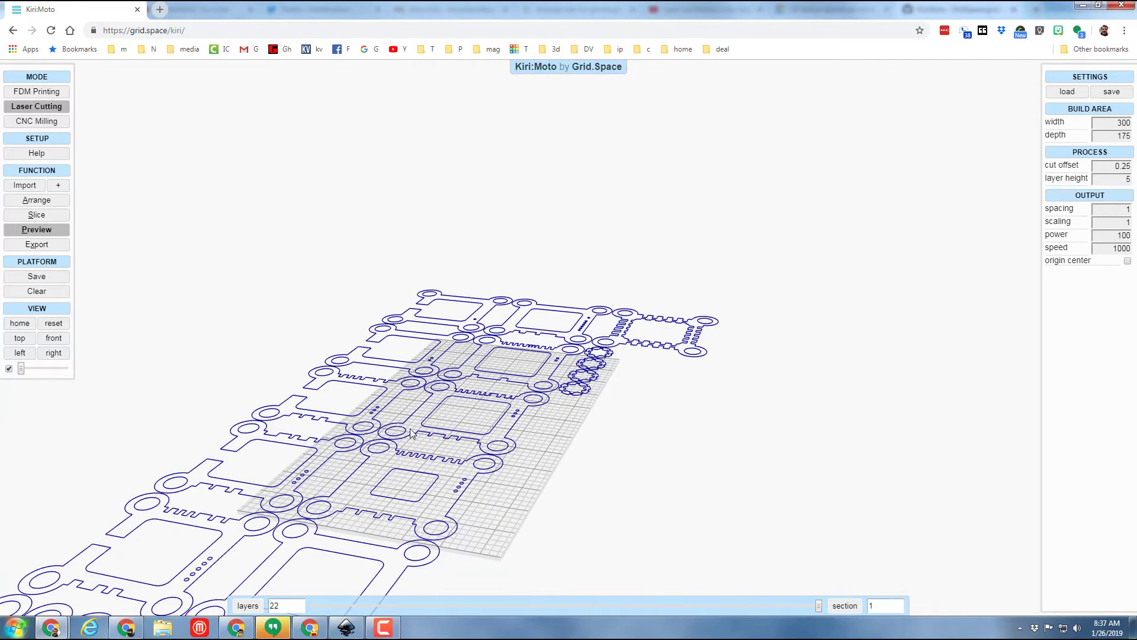
{"action": "scroll", "coordinate": [415, 431], "scroll_direction": "down", "scroll_amount": 3}
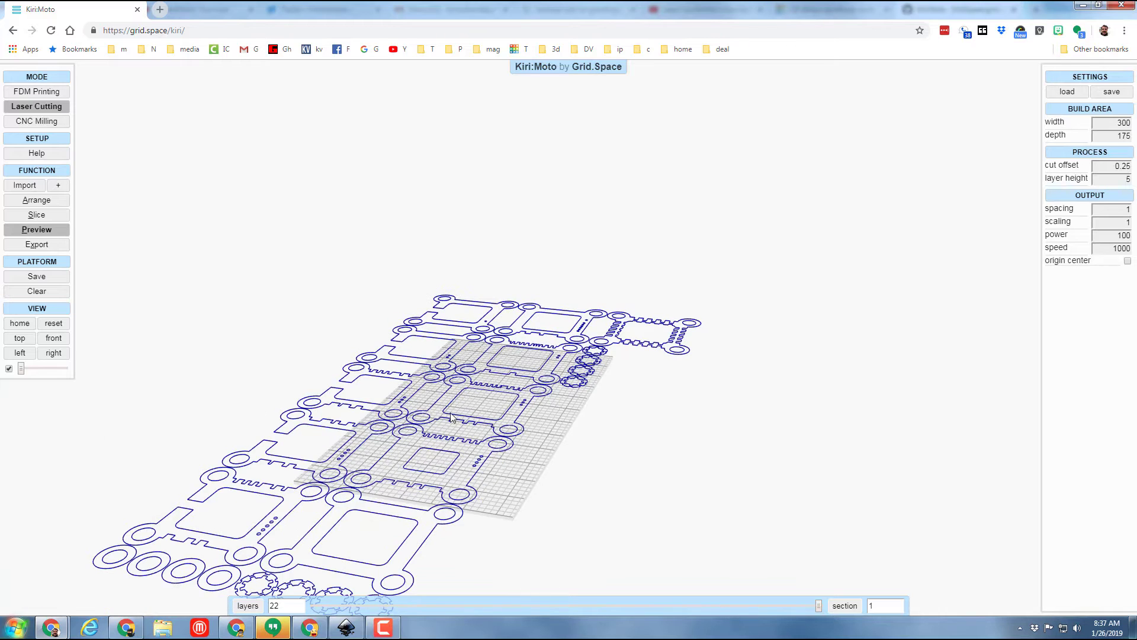
{"action": "scroll", "coordinate": [452, 416], "scroll_direction": "down", "scroll_amount": 2}
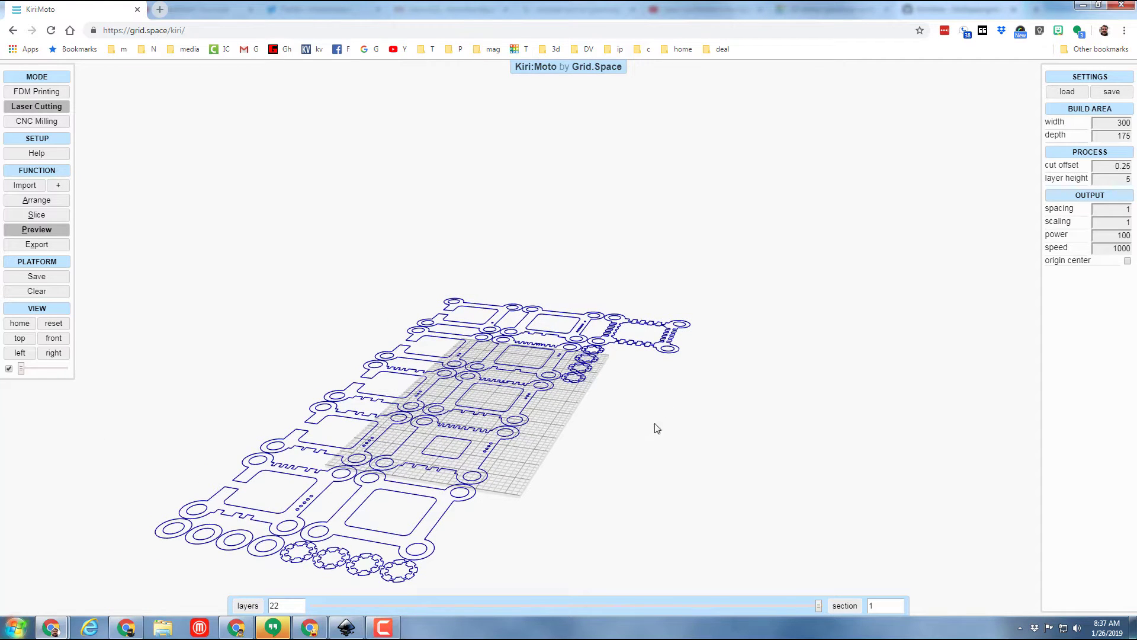
{"action": "left_click_drag", "start_coordinate": [654, 434], "coordinate": [496, 487]}
{"action": "left_click", "coordinate": [30, 243]}
{"action": "left_click", "coordinate": [657, 127]}
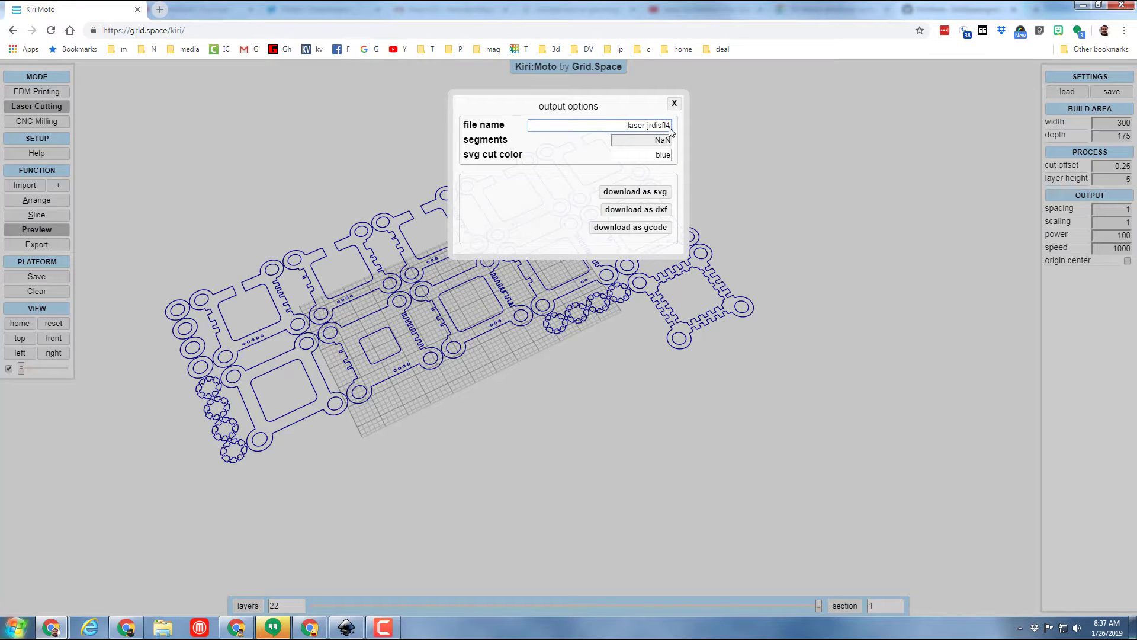
{"action": "key", "text": "ctrl+a"}
{"action": "type", "text": "glowforge5a"}
{"action": "left_click", "coordinate": [624, 192]}
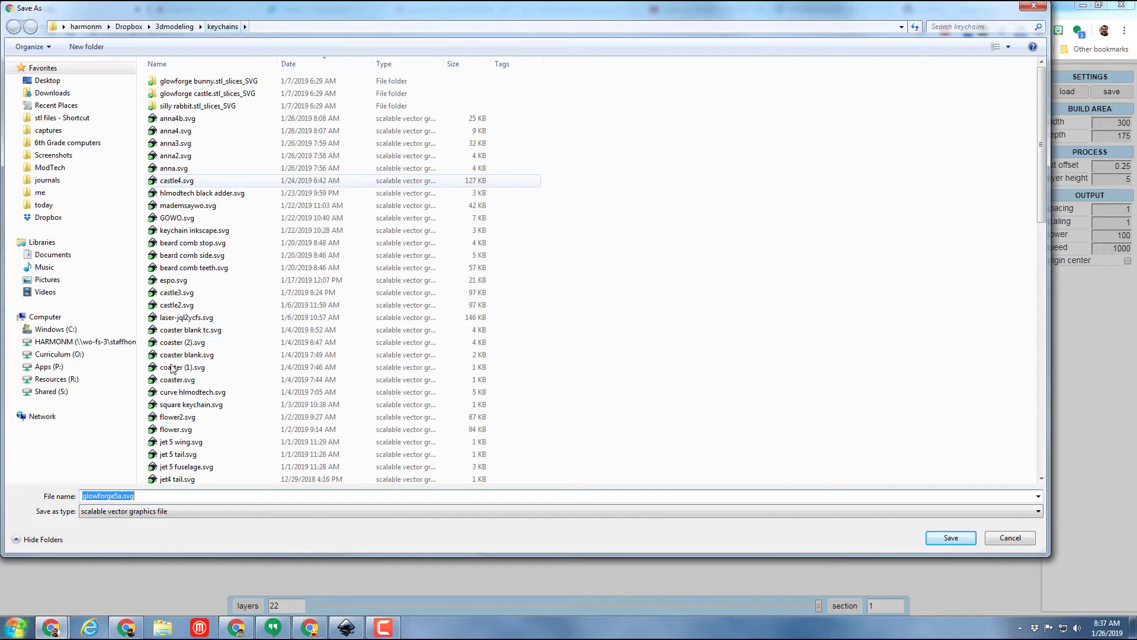
{"action": "left_click", "coordinate": [942, 537]}
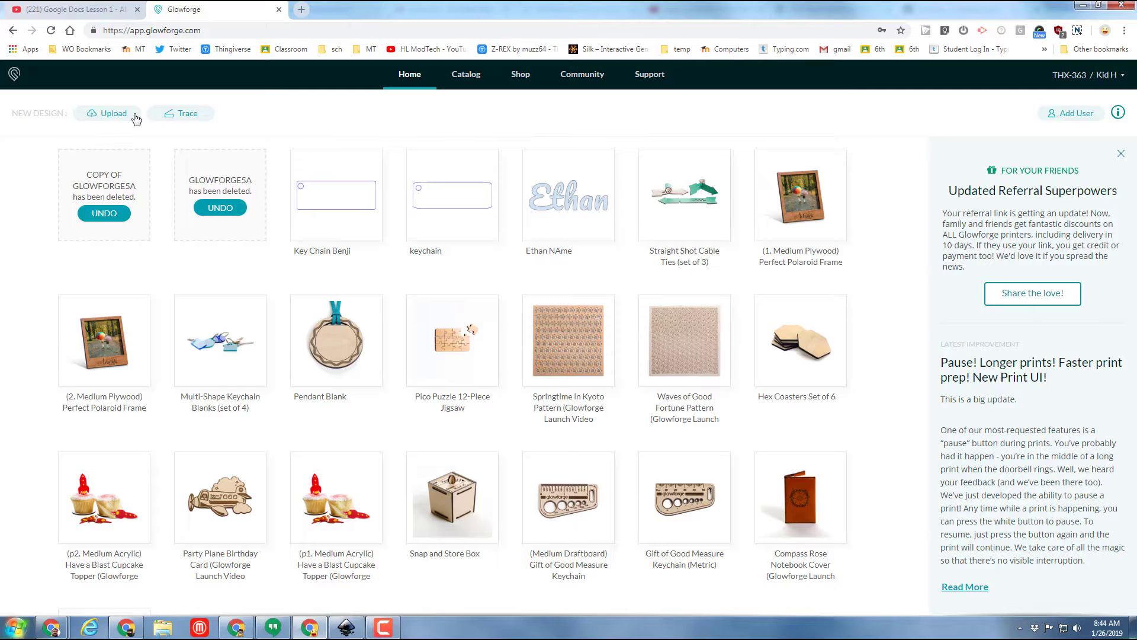
Step: Upload glowforge5a.svg as a new Glowforge design and zoom out to 67%
{"action": "left_click", "coordinate": [105, 113]}
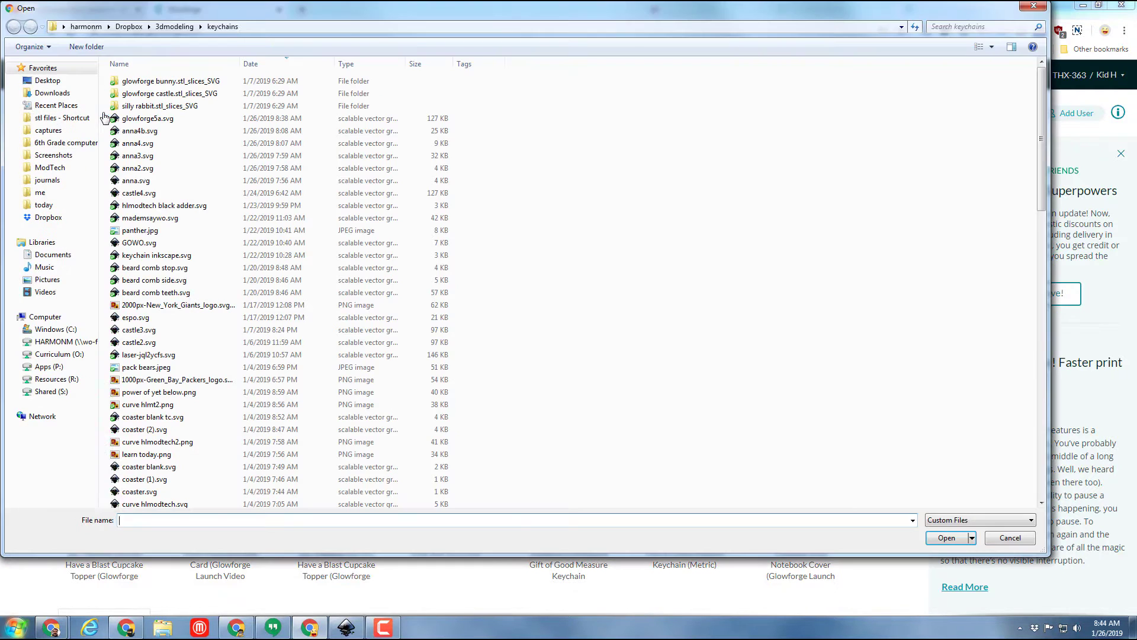
{"action": "double_click", "coordinate": [159, 118]}
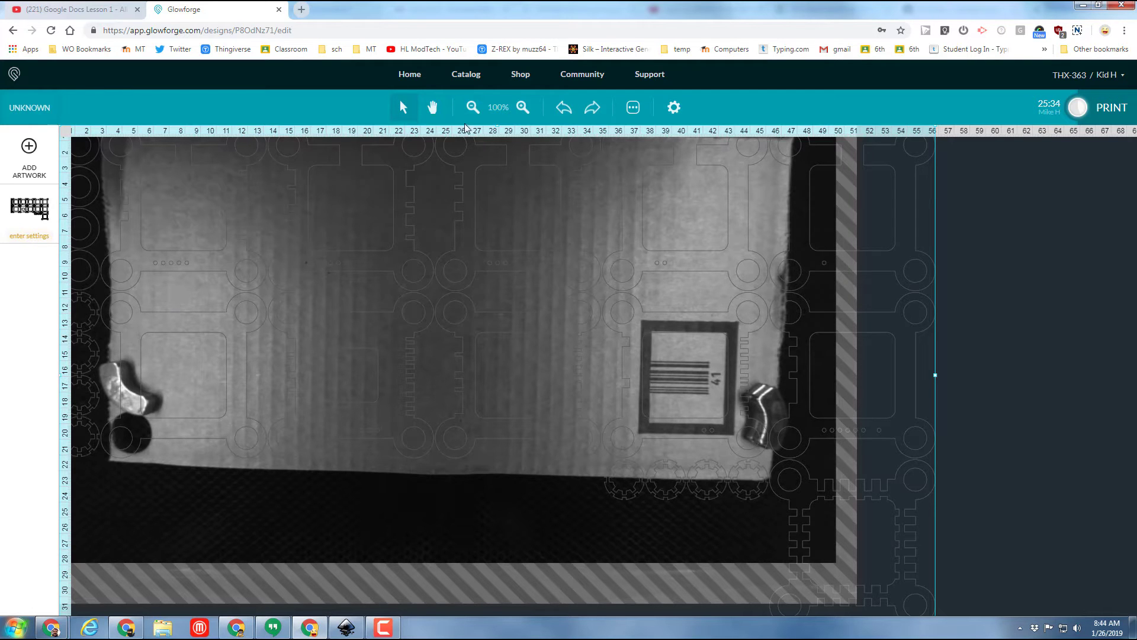
{"action": "left_click", "coordinate": [473, 106]}
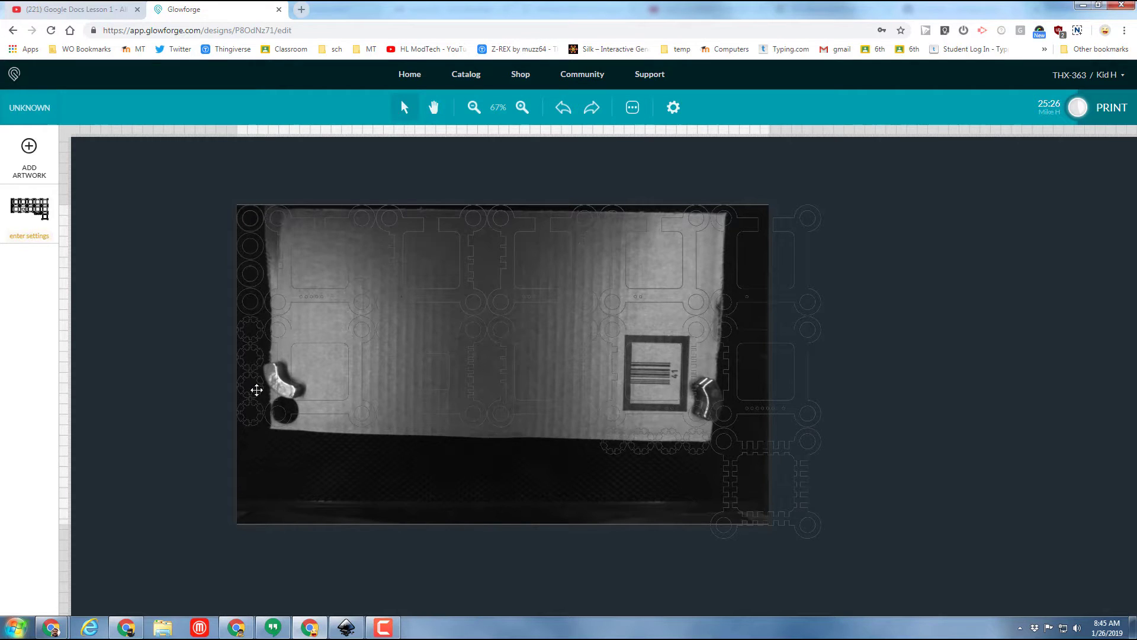
Step: Delete the left column of circles and the bottom piece, then return to the dashboard
{"action": "left_click_drag", "start_coordinate": [214, 197], "coordinate": [257, 447]}
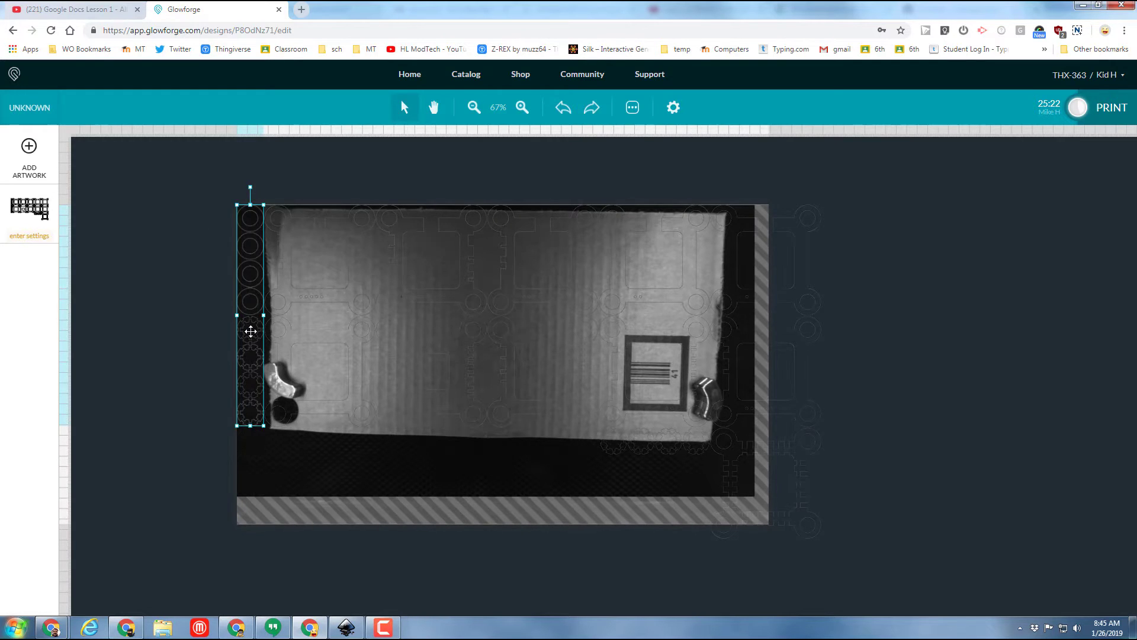
{"action": "key", "text": "Delete"}
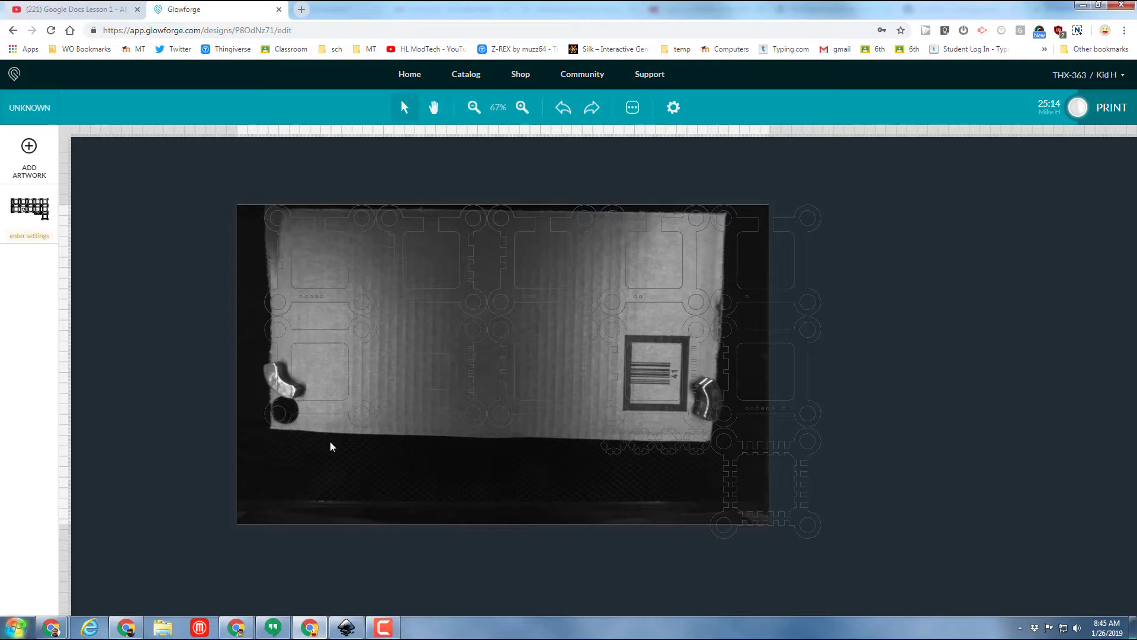
{"action": "left_click_drag", "start_coordinate": [438, 469], "coordinate": [711, 476]}
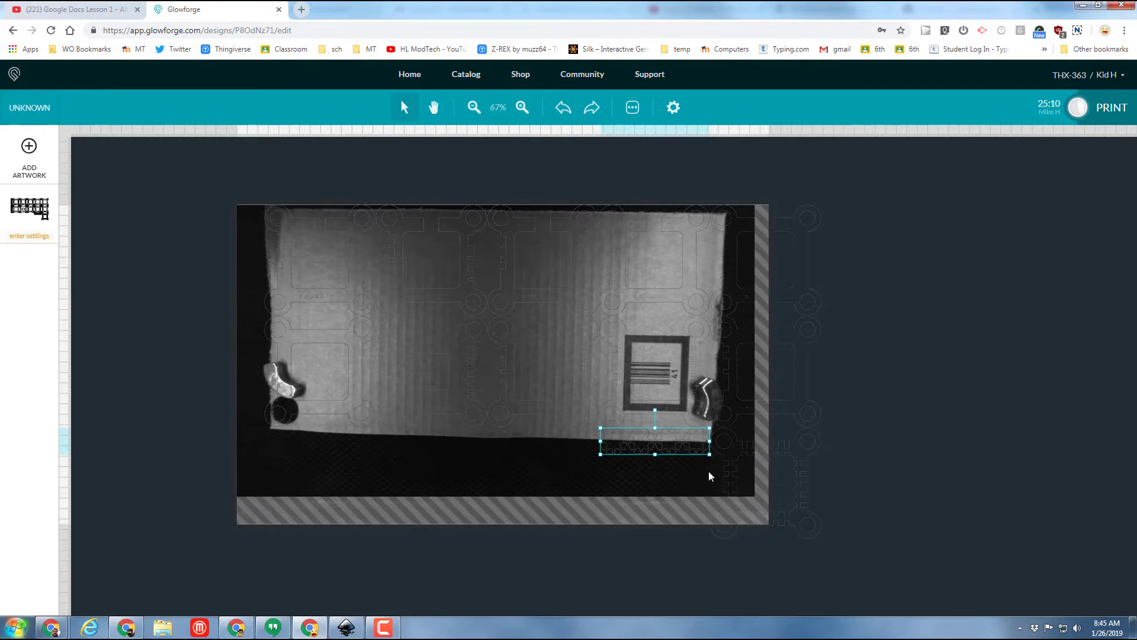
{"action": "key", "text": "Delete"}
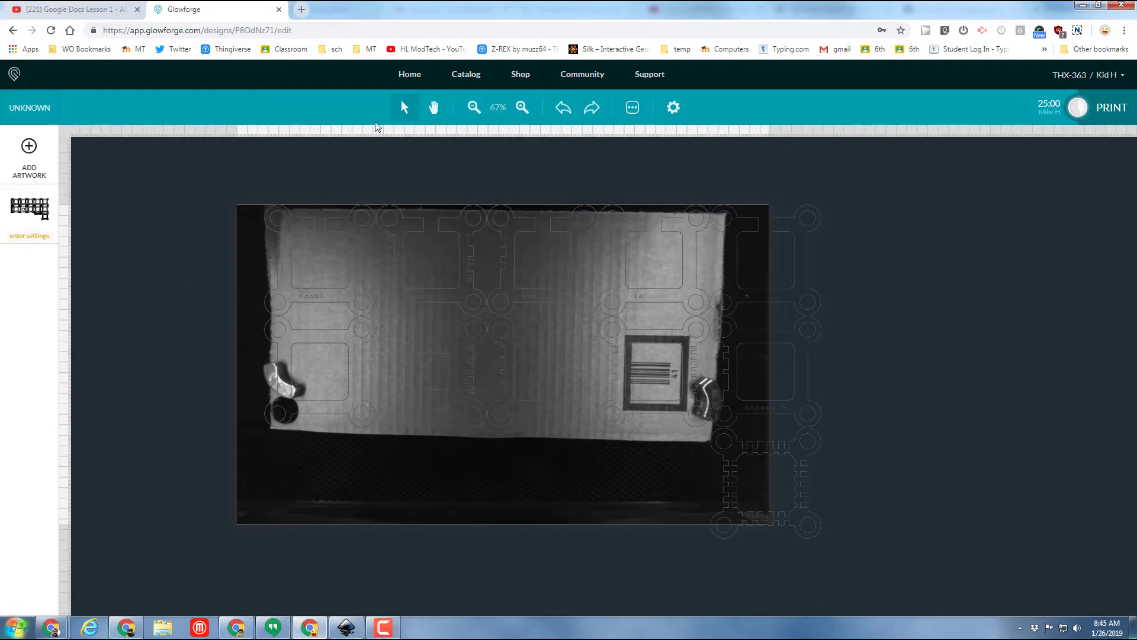
{"action": "left_click", "coordinate": [411, 76]}
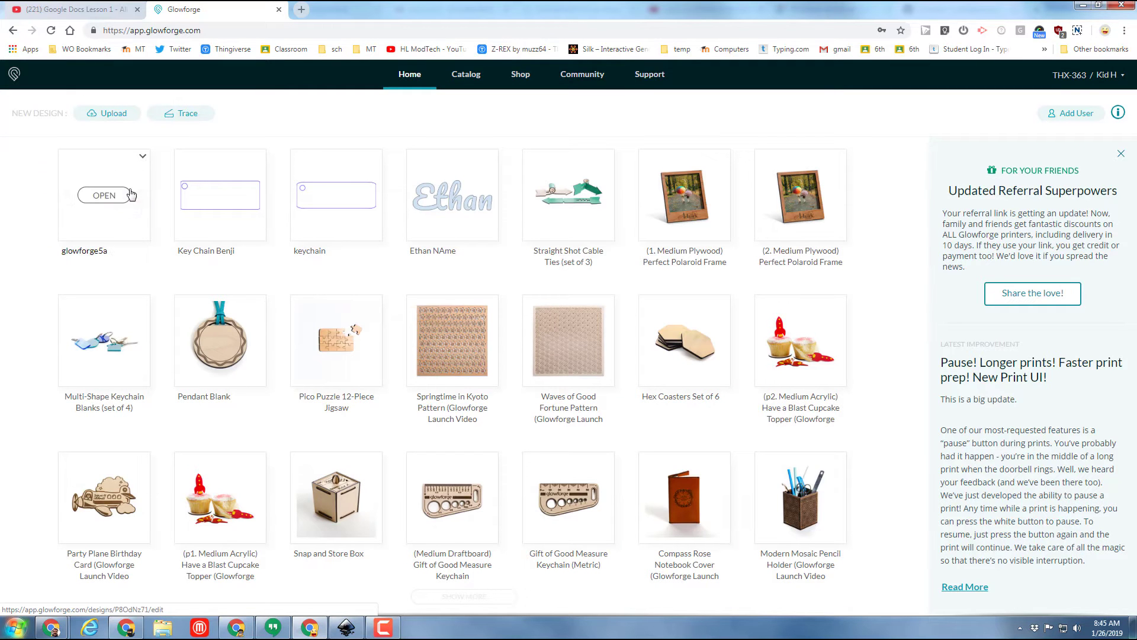
Step: Make a copy of the glowforge5a design and open the copy in the editor
{"action": "left_click", "coordinate": [143, 159]}
{"action": "left_click", "coordinate": [120, 209]}
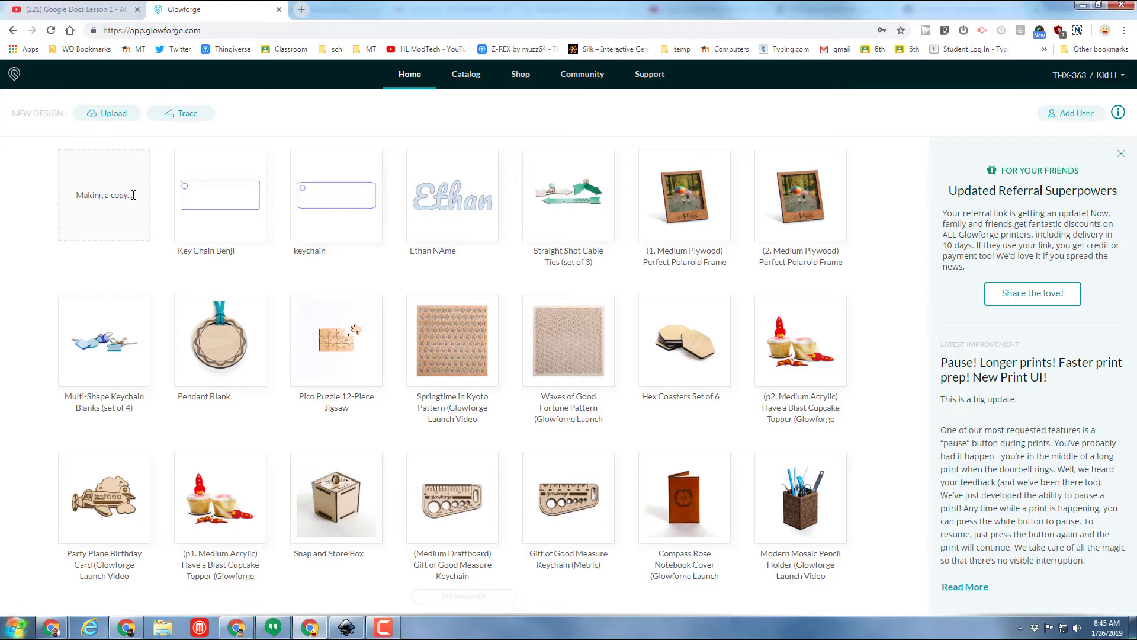
{"action": "left_click", "coordinate": [117, 212]}
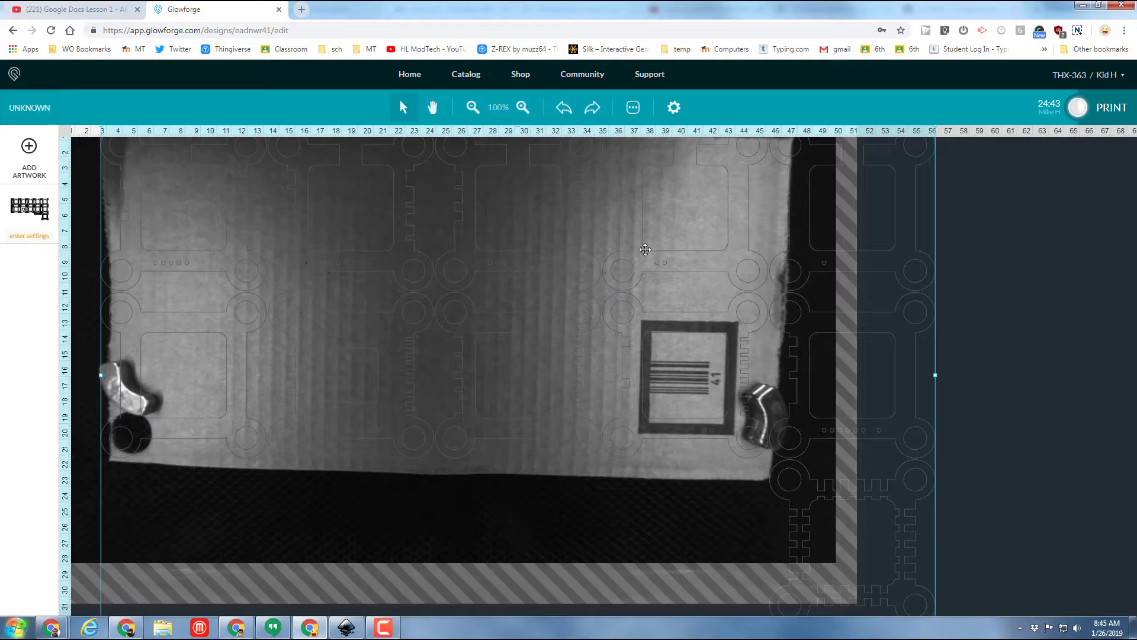
Step: Delete the pieces hanging off the right side and reselect the remaining castle pieces
{"action": "left_click", "coordinate": [622, 529]}
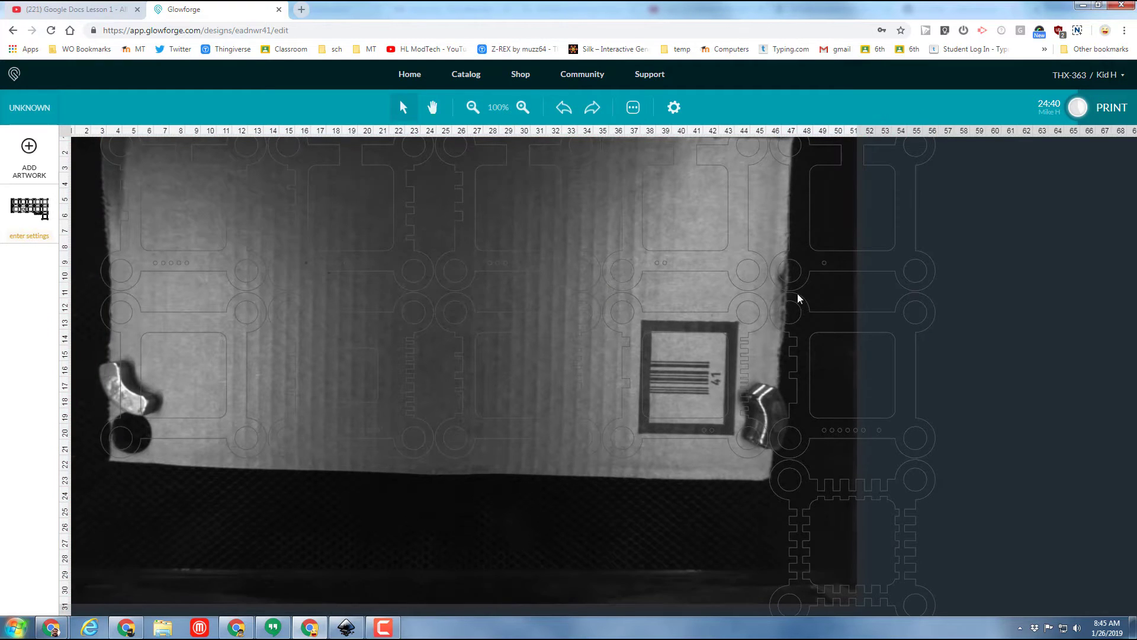
{"action": "left_click_drag", "start_coordinate": [638, 535], "coordinate": [906, 196]}
{"action": "key", "text": "Delete"}
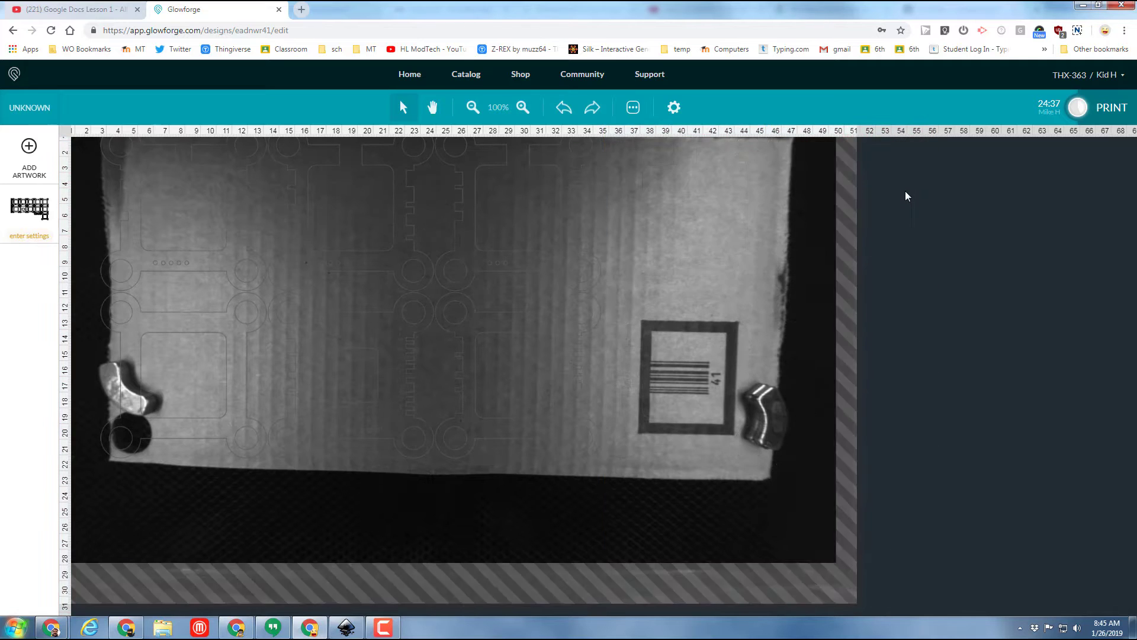
{"action": "left_click_drag", "start_coordinate": [85, 184], "coordinate": [573, 320]}
{"action": "left_click", "coordinate": [472, 109]}
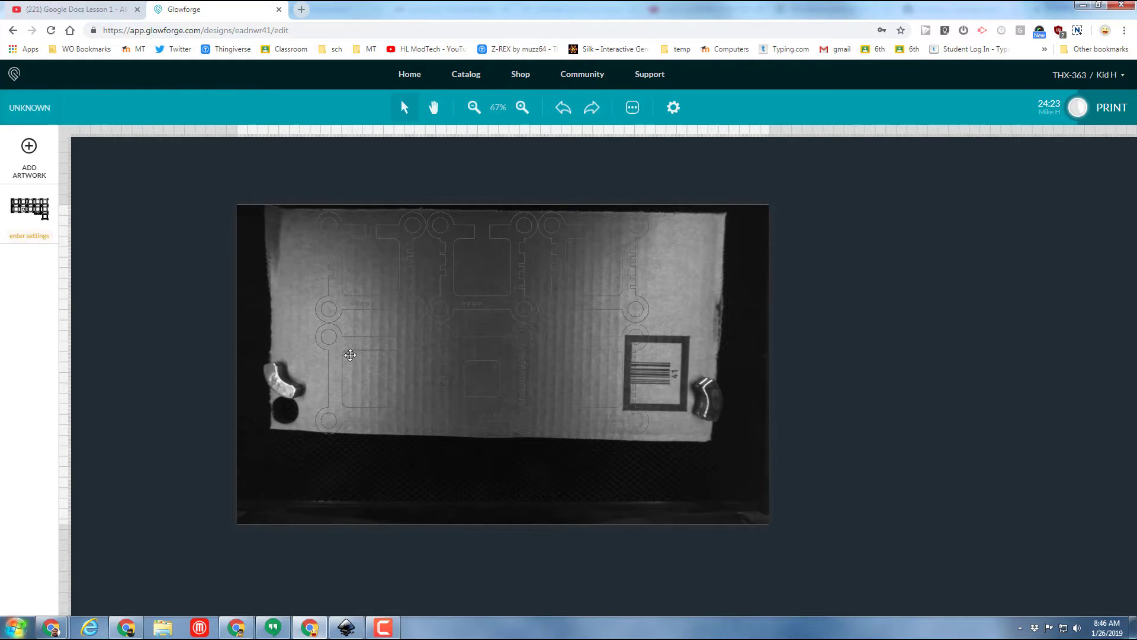
{"action": "left_click_drag", "start_coordinate": [314, 179], "coordinate": [643, 460]}
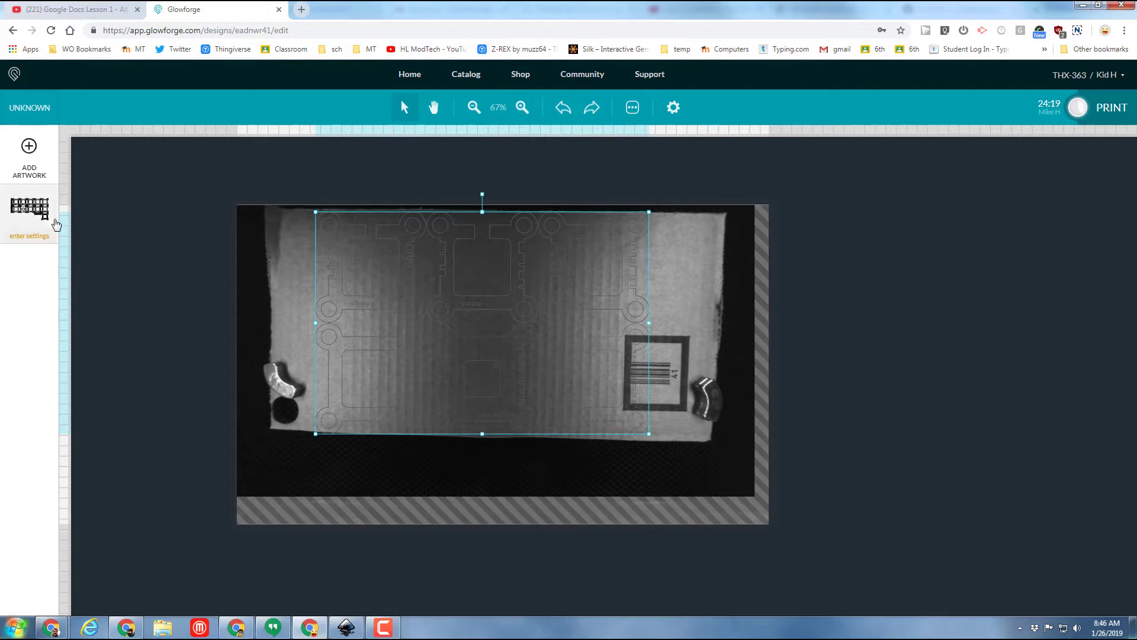
Step: Apply the custom 03.145.80 cut setting (speed 145, power 60, 3 passes) with 5 mm focus height
{"action": "left_click", "coordinate": [42, 213]}
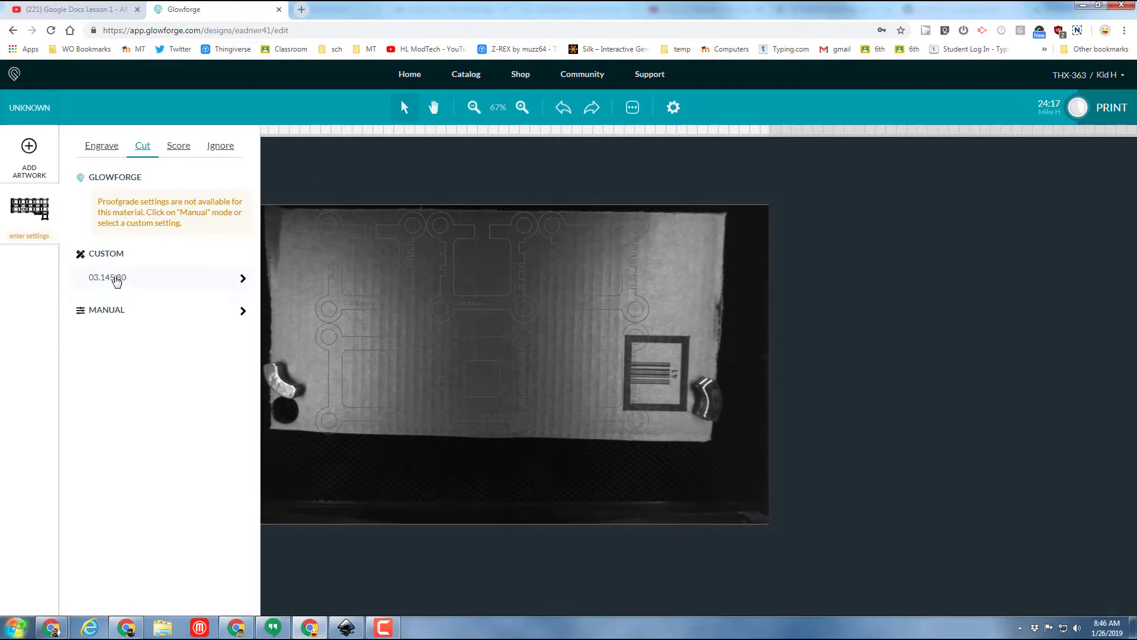
{"action": "left_click", "coordinate": [117, 281]}
{"action": "left_click", "coordinate": [243, 280]}
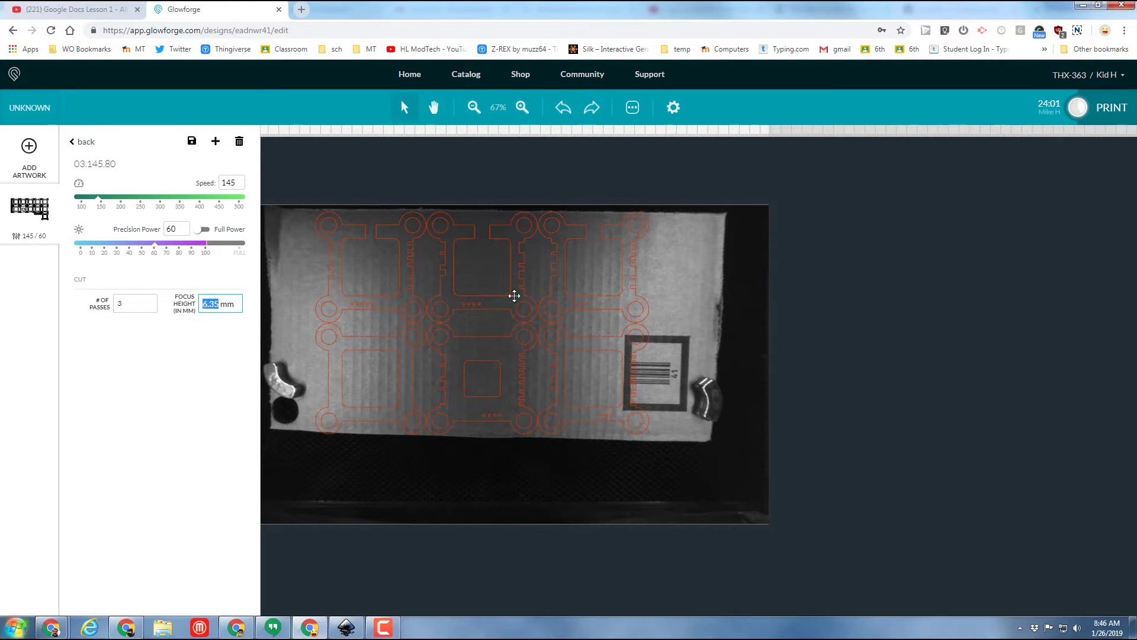
{"action": "type", "text": "5"}
{"action": "left_click", "coordinate": [457, 480]}
{"action": "right_click", "coordinate": [386, 477]}
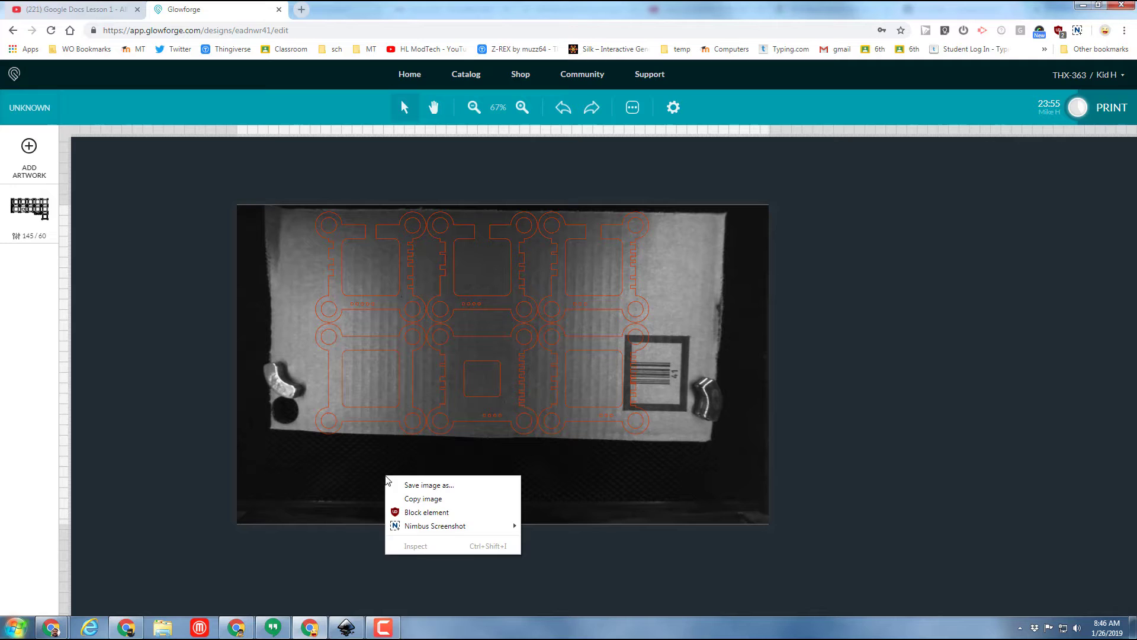
{"action": "left_click", "coordinate": [407, 452]}
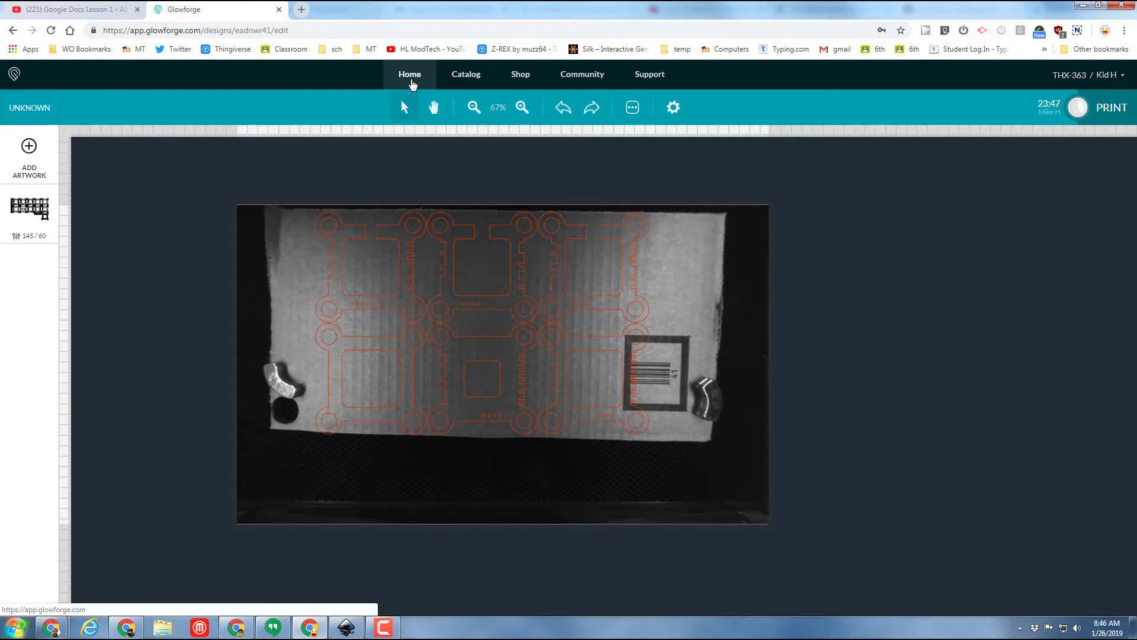
Step: Rename the prepared copy to 'Plate 1 castle5' and make another copy of glowforge5a
{"action": "left_click", "coordinate": [413, 81]}
{"action": "left_click", "coordinate": [142, 157]}
{"action": "left_click", "coordinate": [122, 196]}
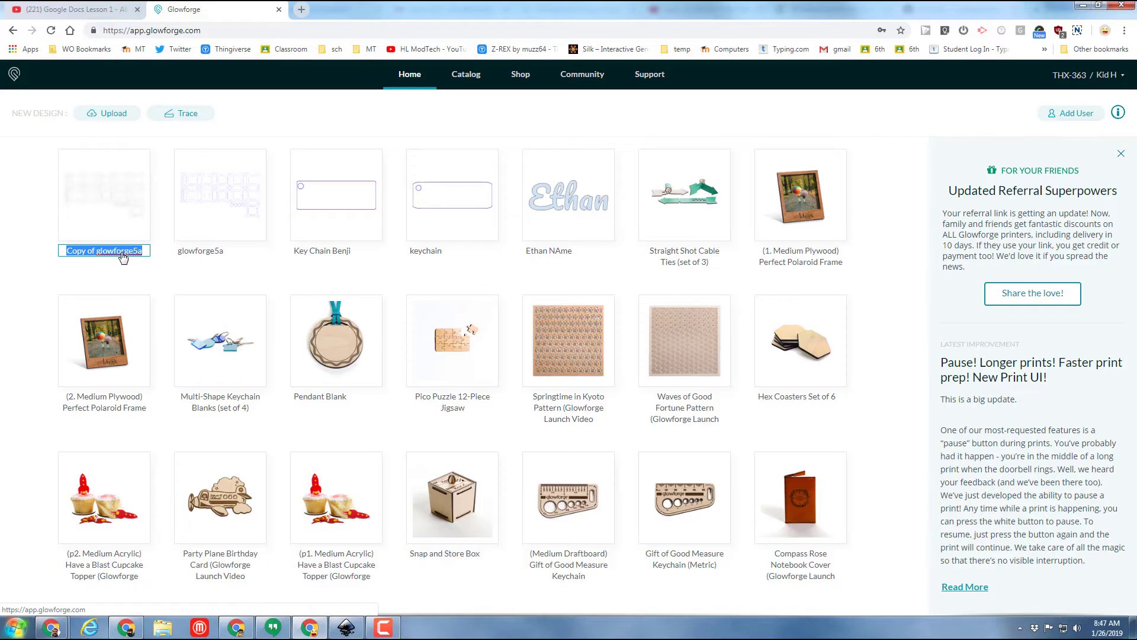
{"action": "type", "text": "Plate 1 castle5"}
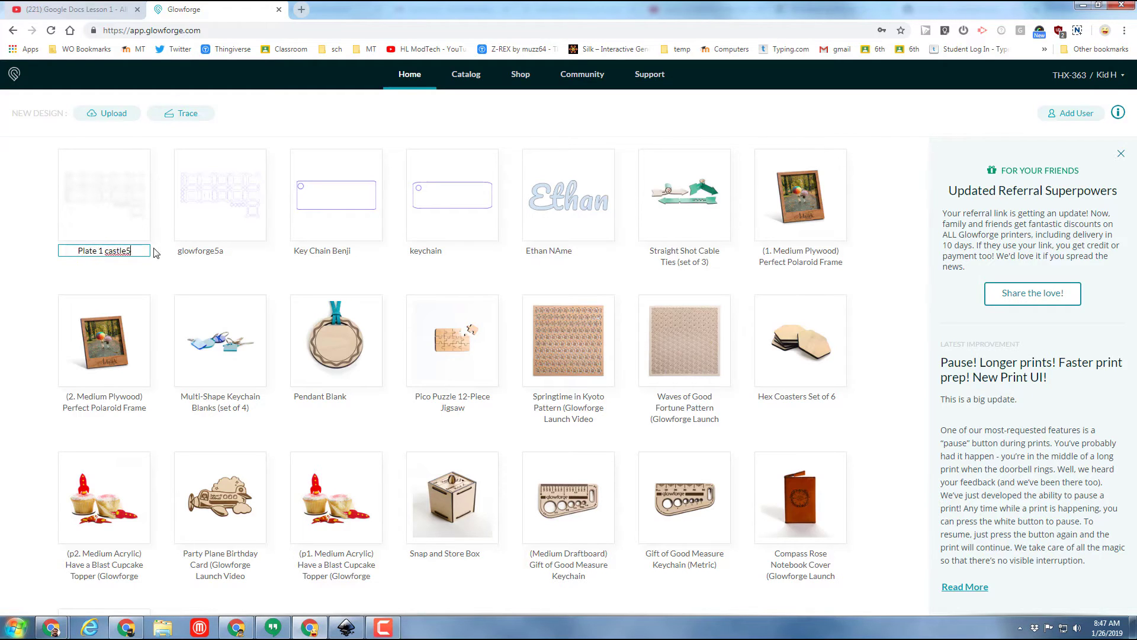
{"action": "key", "text": "Return"}
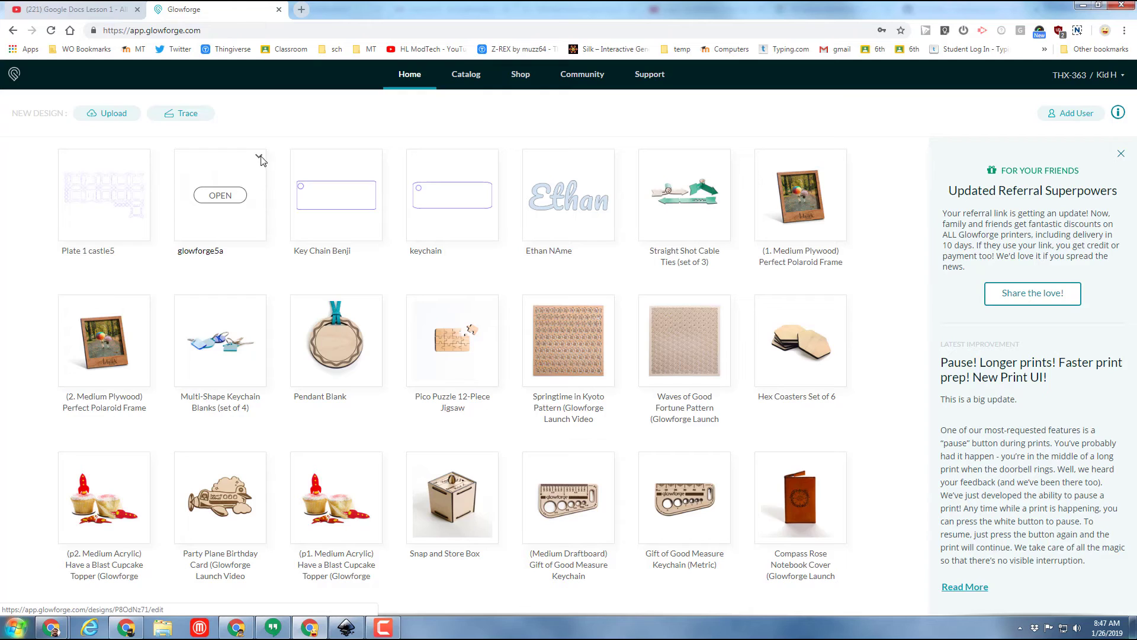
{"action": "left_click", "coordinate": [259, 159]}
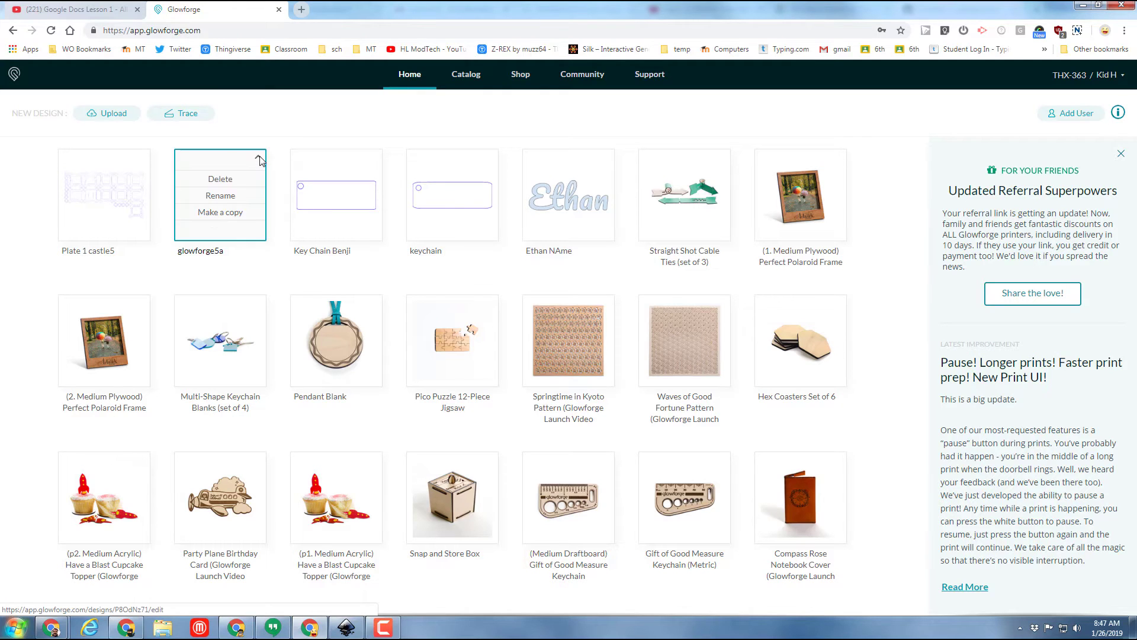
{"action": "left_click", "coordinate": [229, 211]}
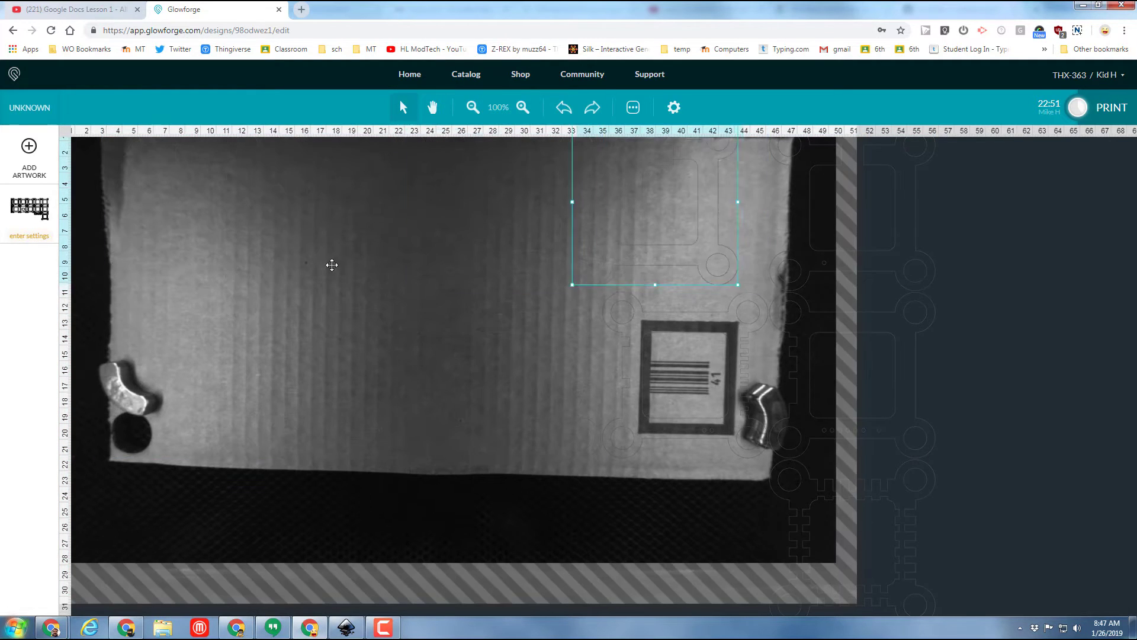
Step: Apply the 03.145.80 cut setting with 2 passes and move one piece off the barcode
{"action": "left_click", "coordinate": [29, 235]}
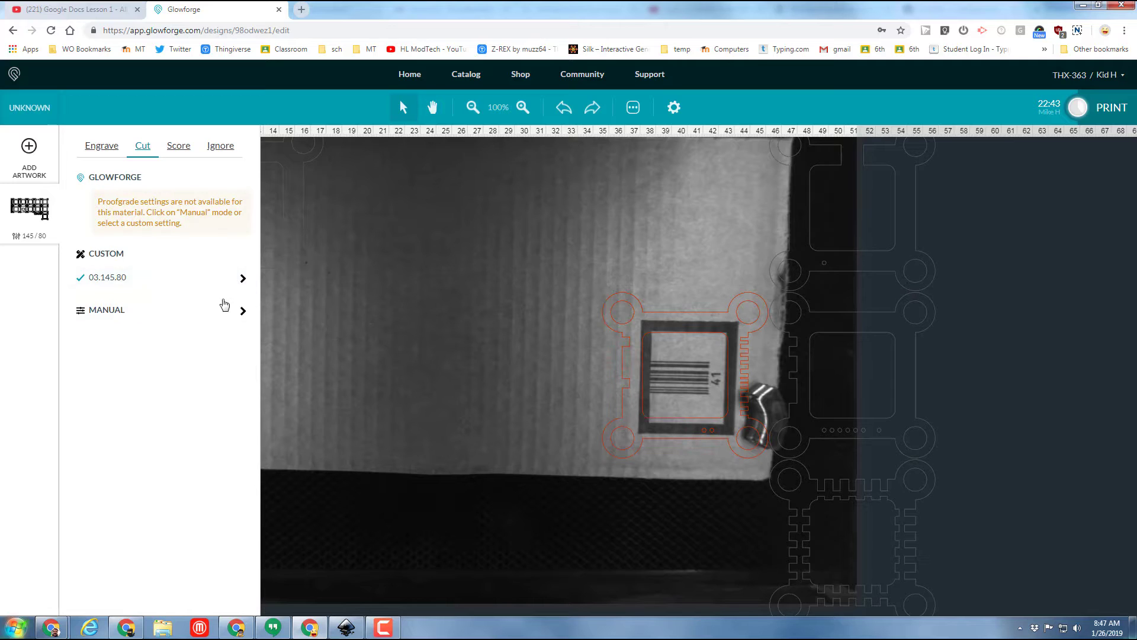
{"action": "left_click", "coordinate": [242, 278]}
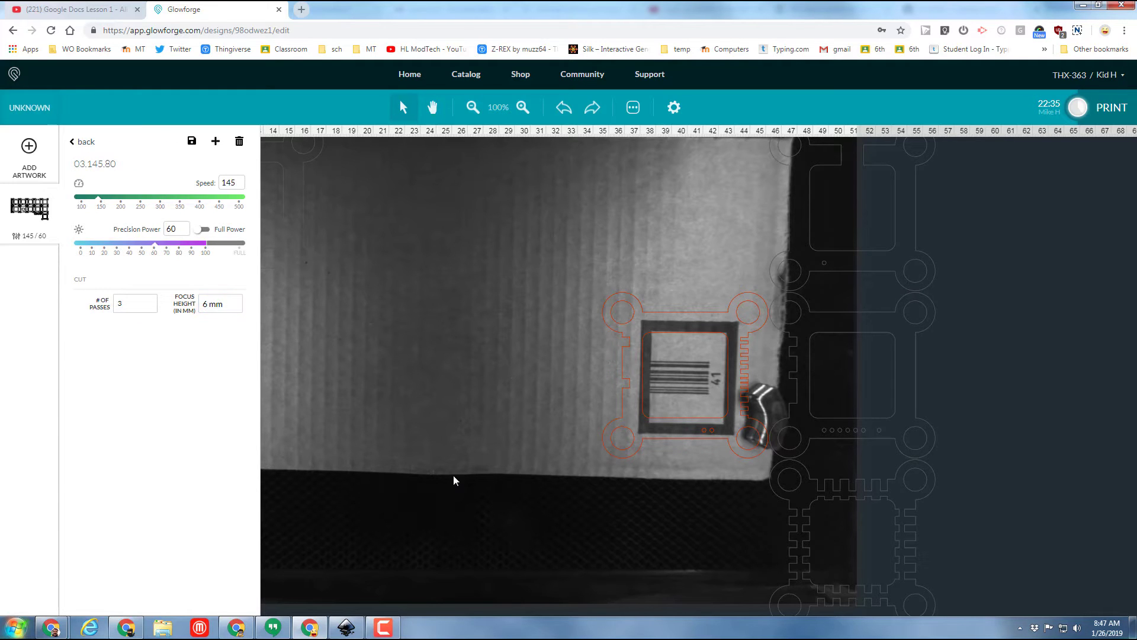
{"action": "left_click", "coordinate": [455, 480]}
{"action": "left_click_drag", "start_coordinate": [371, 345], "coordinate": [274, 358]}
{"action": "left_click", "coordinate": [363, 486]}
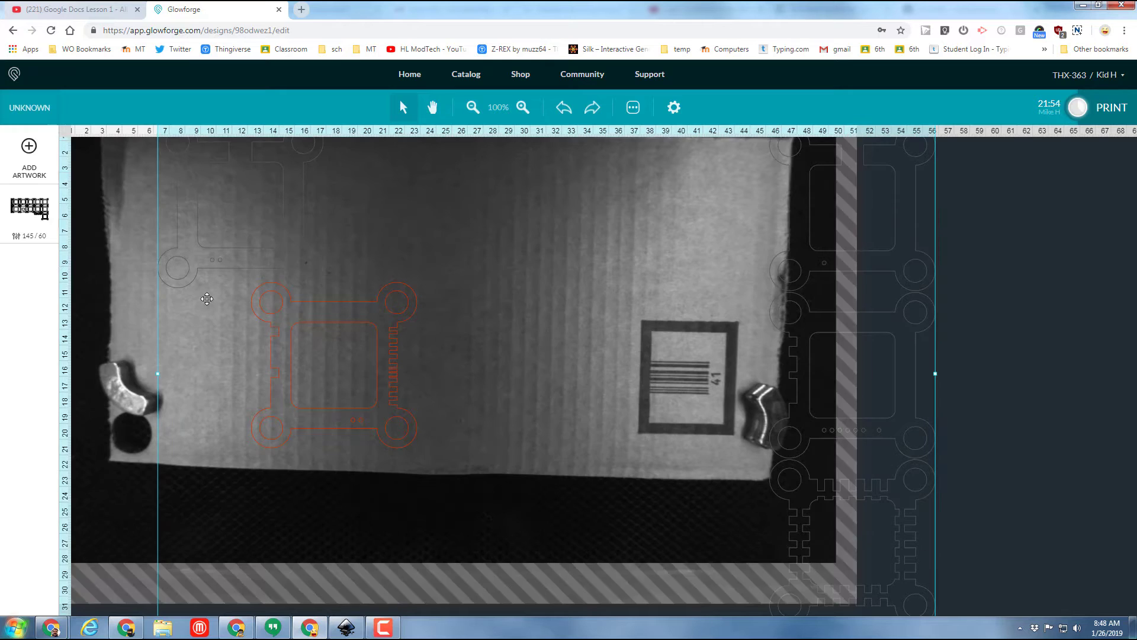
{"action": "left_click", "coordinate": [29, 207]}
{"action": "left_click", "coordinate": [132, 302]}
{"action": "left_click", "coordinate": [130, 340]}
{"action": "left_click", "coordinate": [416, 281]}
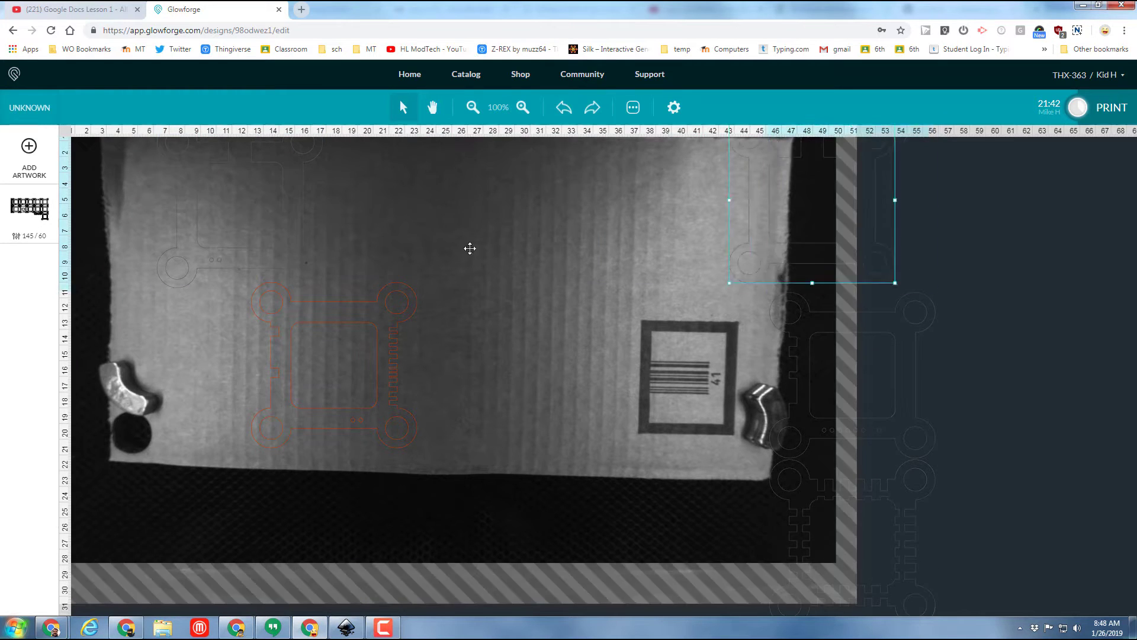
Step: Reposition the remaining castle pieces so they sit on the cardboard sheet
{"action": "left_click_drag", "start_coordinate": [460, 251], "coordinate": [455, 219]}
{"action": "left_click", "coordinate": [484, 391]}
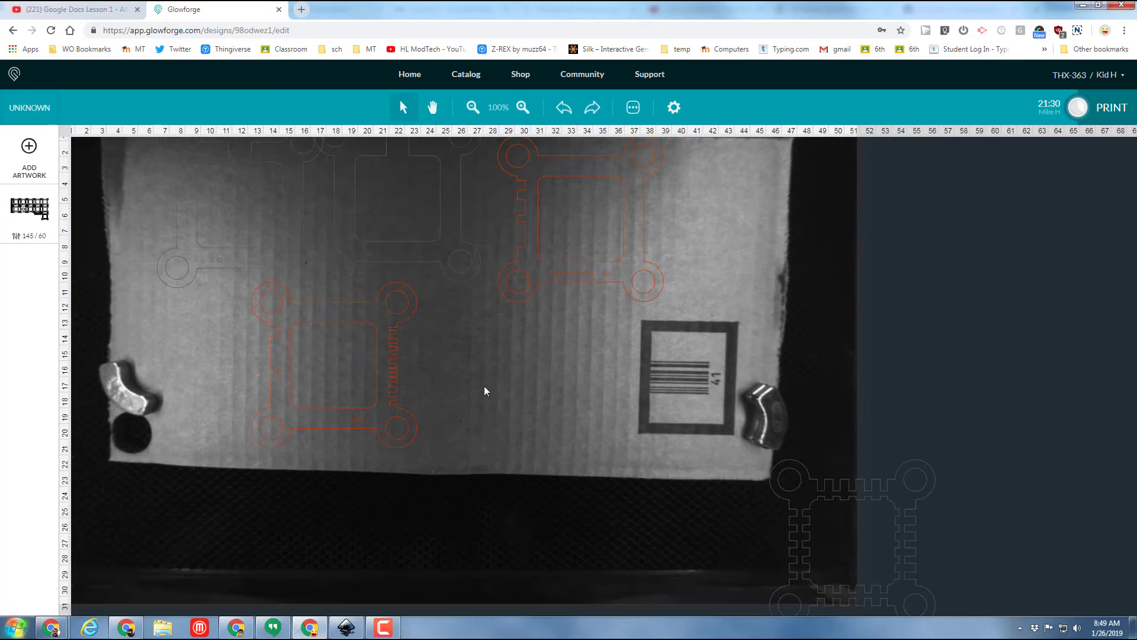
{"action": "left_click", "coordinate": [468, 231]}
{"action": "mouse_move", "coordinate": [395, 254]}
{"action": "left_mouse_down"}
{"action": "mouse_move", "coordinate": [195, 254]}
{"action": "mouse_move", "coordinate": [206, 267]}
{"action": "left_mouse_up"}
{"action": "left_click", "coordinate": [473, 107]}
{"action": "left_click", "coordinate": [389, 336]}
{"action": "left_click_drag", "start_coordinate": [441, 272], "coordinate": [350, 292]}
{"action": "left_click_drag", "start_coordinate": [385, 379], "coordinate": [372, 380]}
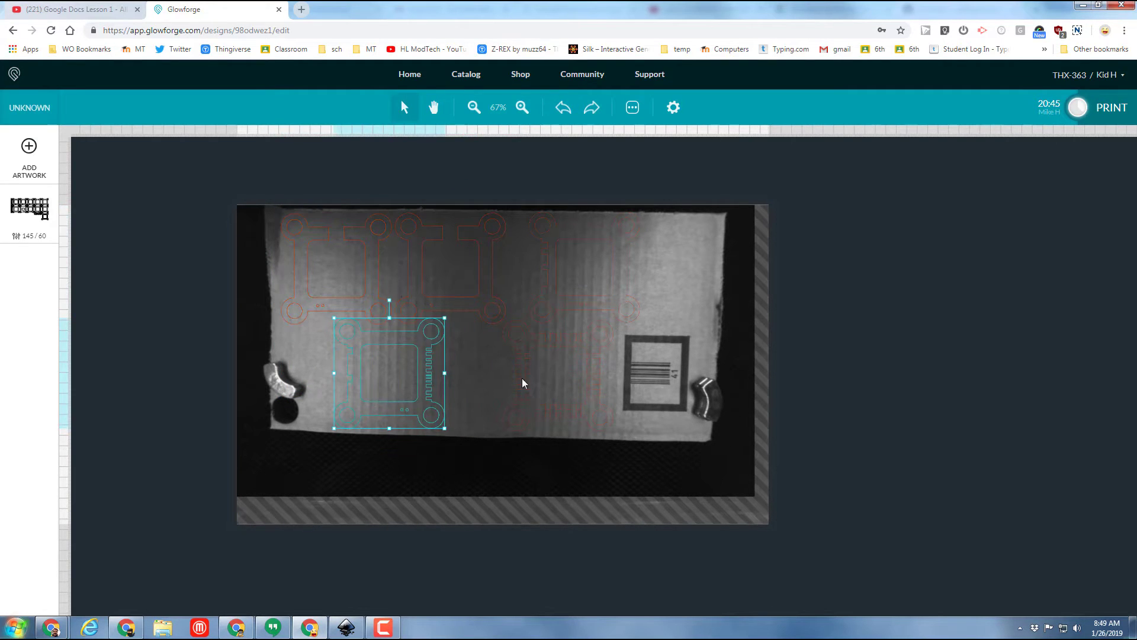
Step: Rename the second copy to 'plate 2 castle 5' from the designs dashboard
{"action": "left_click", "coordinate": [415, 75]}
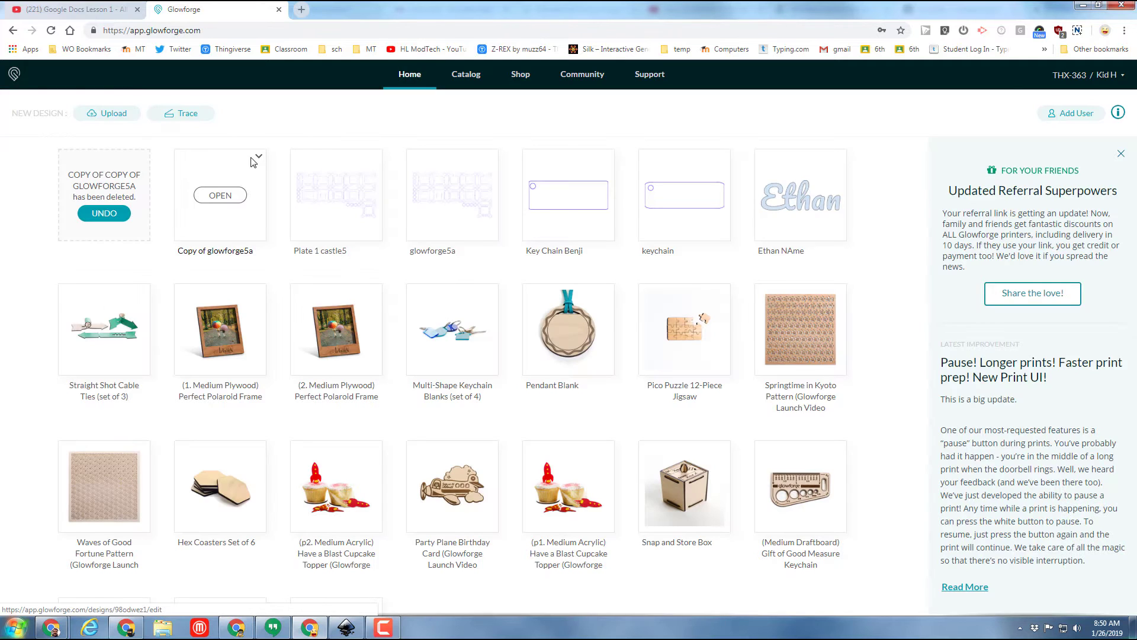
{"action": "left_click", "coordinate": [260, 158]}
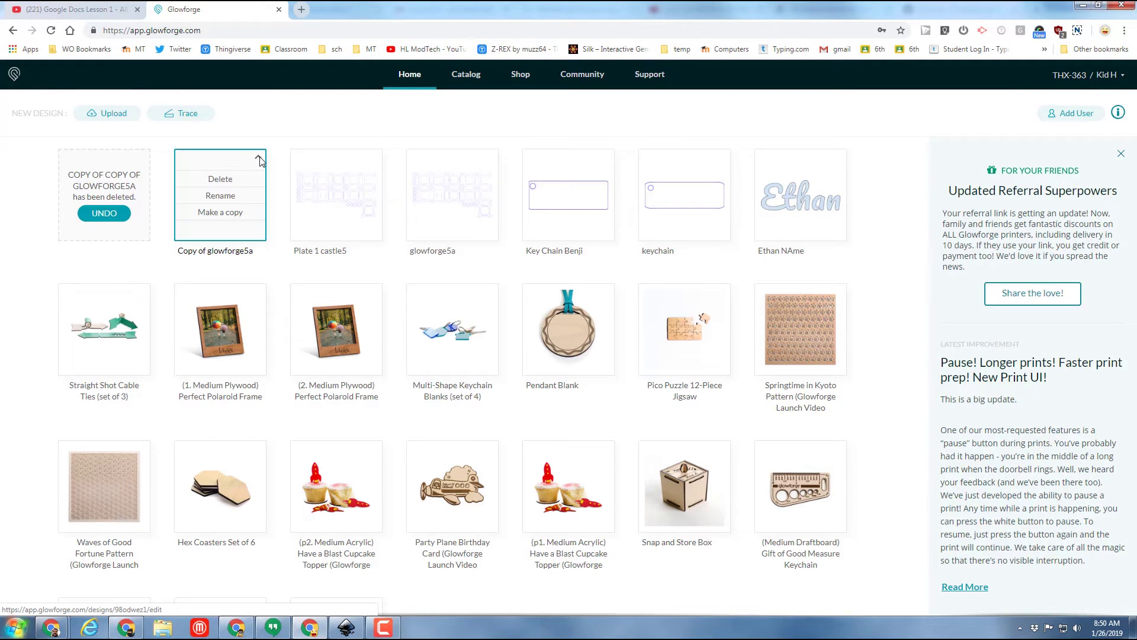
{"action": "left_click", "coordinate": [236, 201]}
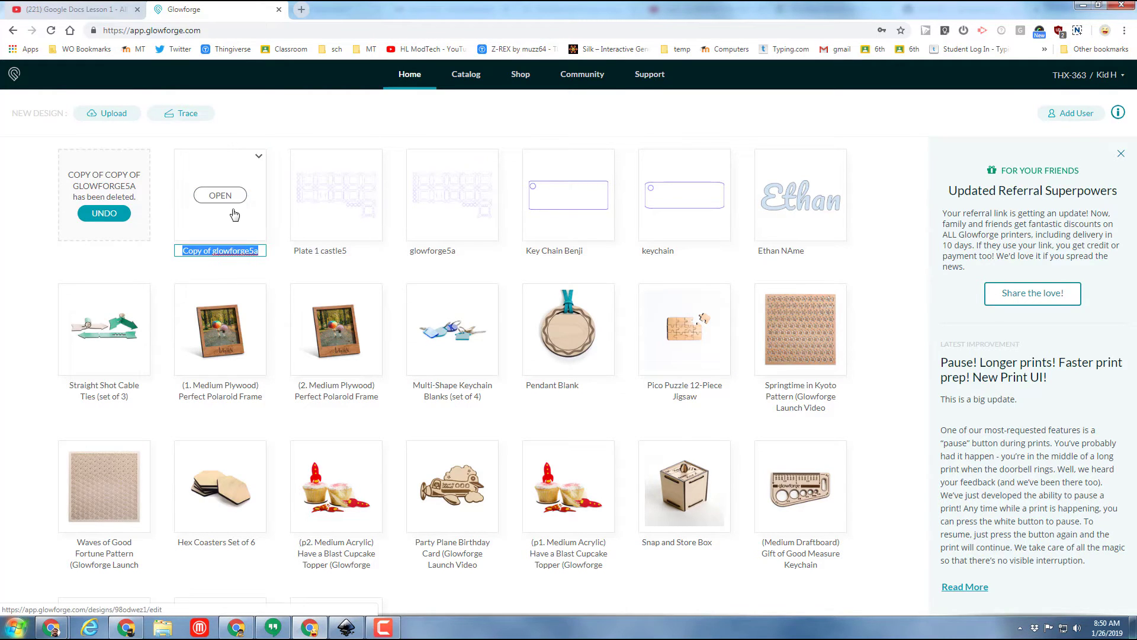
{"action": "type", "text": "plate 2"}
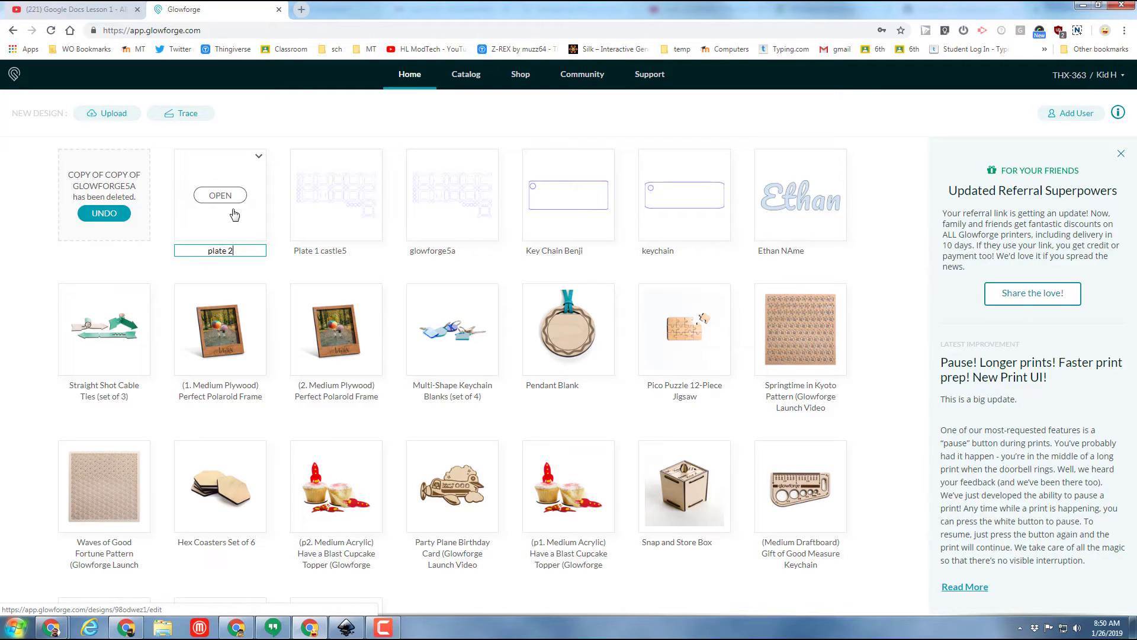
{"action": "type", "text": " castle 5"}
{"action": "key", "text": "Return"}
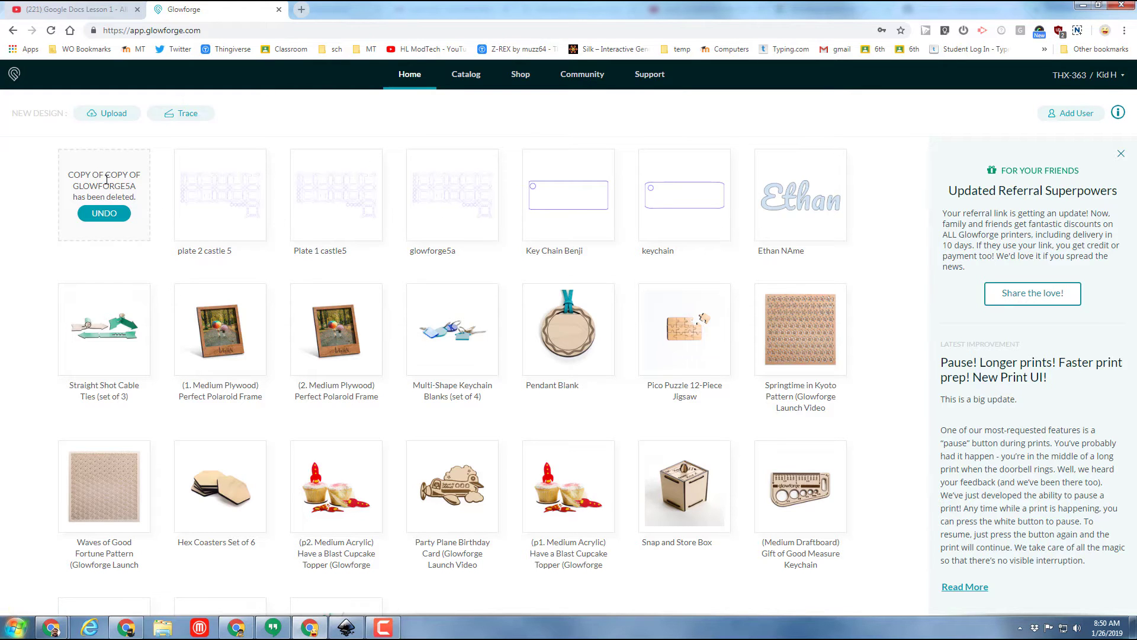
Step: Upload glowforge5a.svg again and delete the unneeded artwork at lower right, upper right and bottom right
{"action": "left_click", "coordinate": [121, 115]}
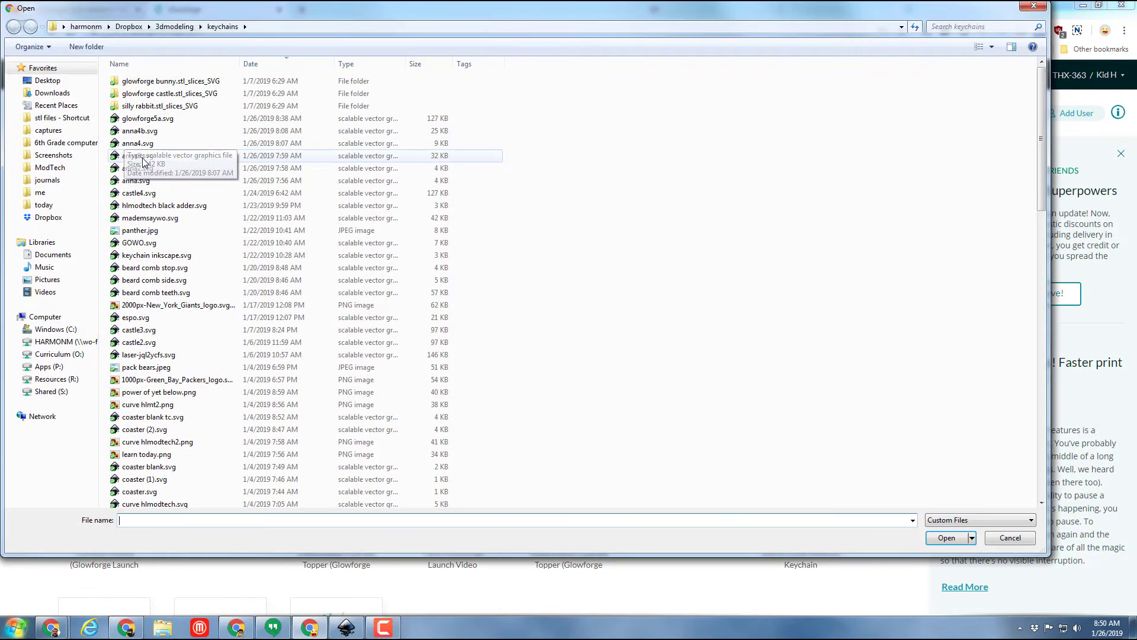
{"action": "double_click", "coordinate": [147, 119]}
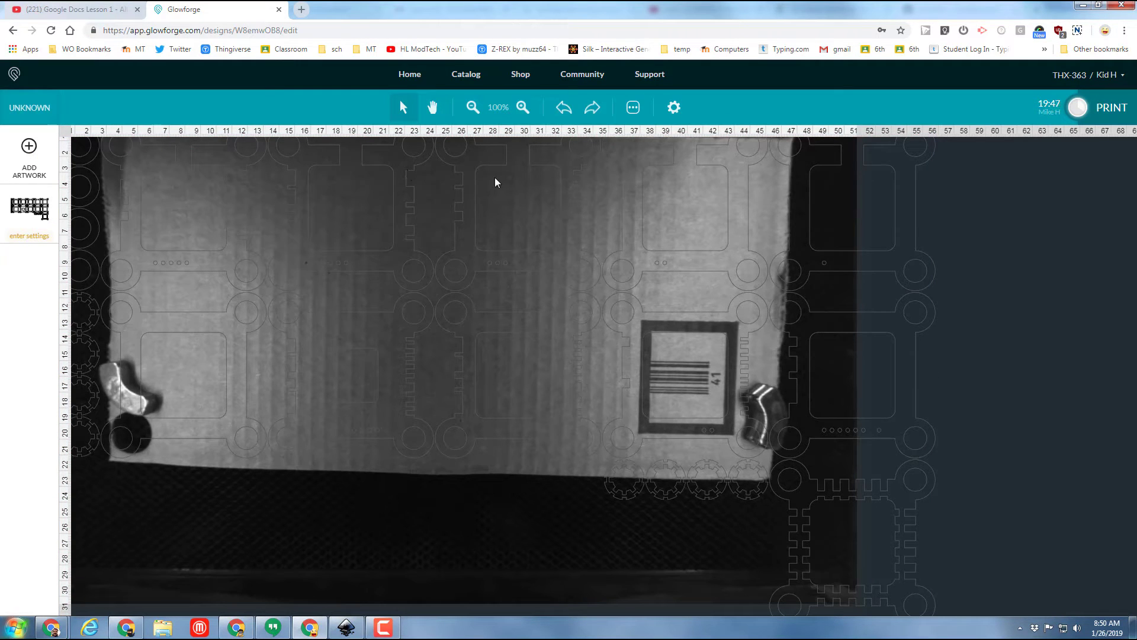
{"action": "left_click_drag", "start_coordinate": [564, 529], "coordinate": [208, 241]}
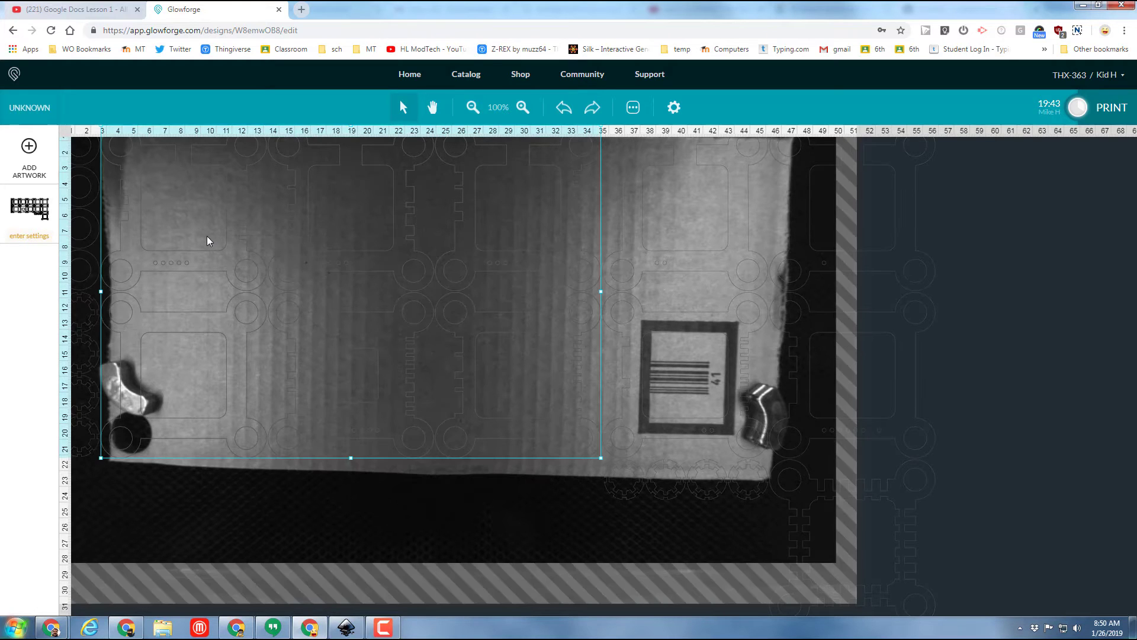
{"action": "key", "text": "Delete"}
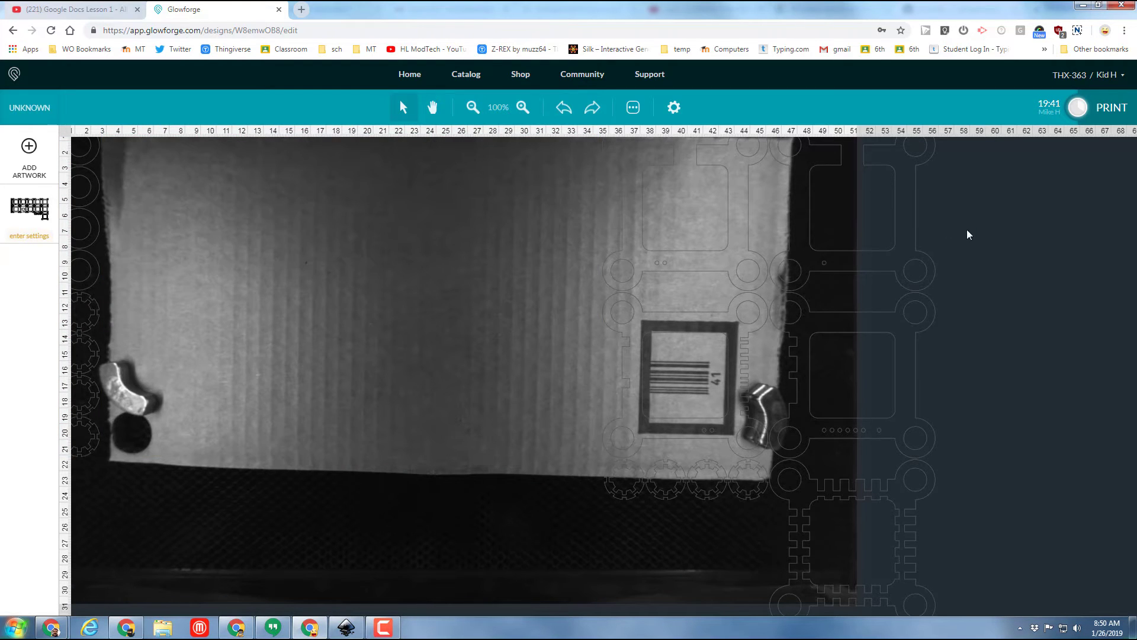
{"action": "left_click_drag", "start_coordinate": [987, 228], "coordinate": [779, 354]}
{"action": "key", "text": "Delete"}
{"action": "left_click_drag", "start_coordinate": [1010, 479], "coordinate": [907, 529]}
{"action": "key", "text": "Delete"}
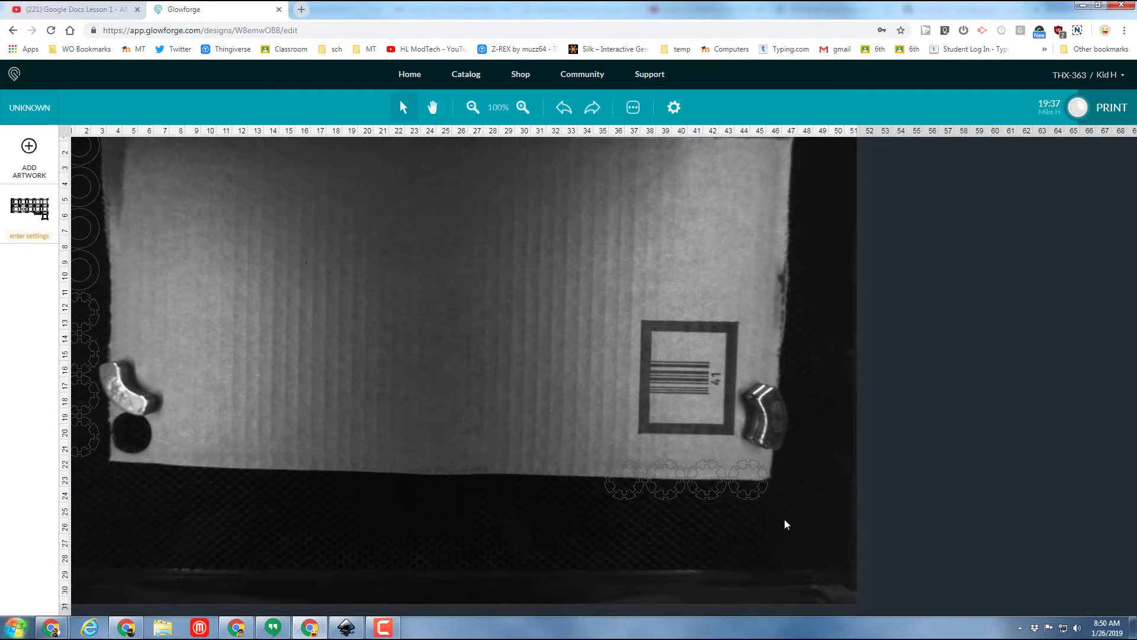
Step: Undo the accidental deletion and move the four gears onto the cardboard's left side
{"action": "left_click_drag", "start_coordinate": [786, 520], "coordinate": [338, 323]}
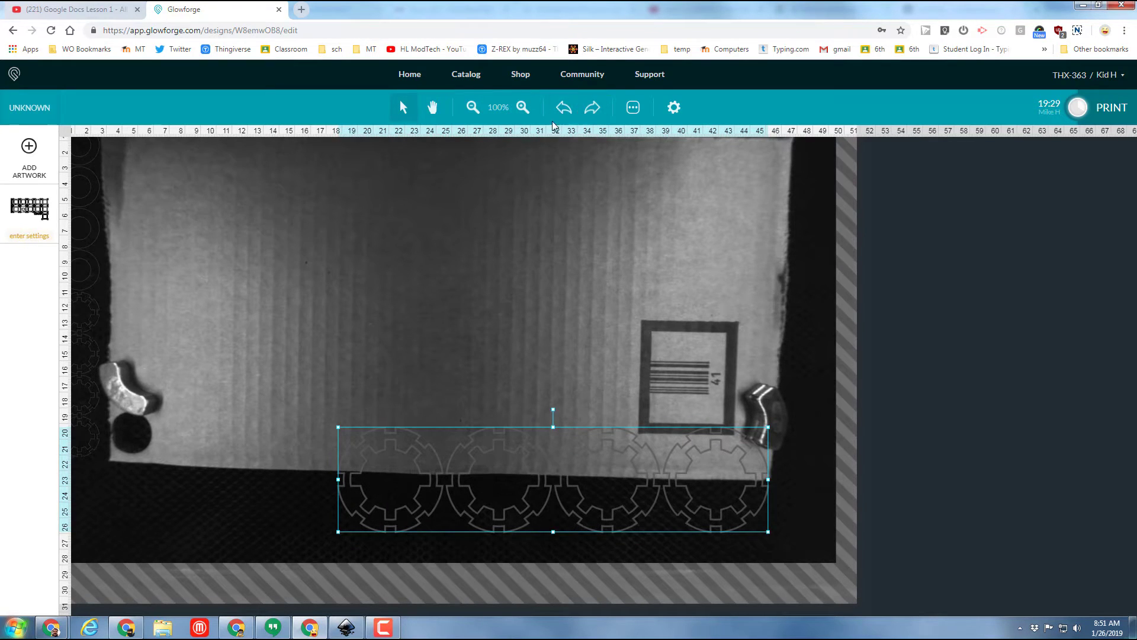
{"action": "left_click", "coordinate": [563, 110]}
{"action": "left_click", "coordinate": [563, 110]}
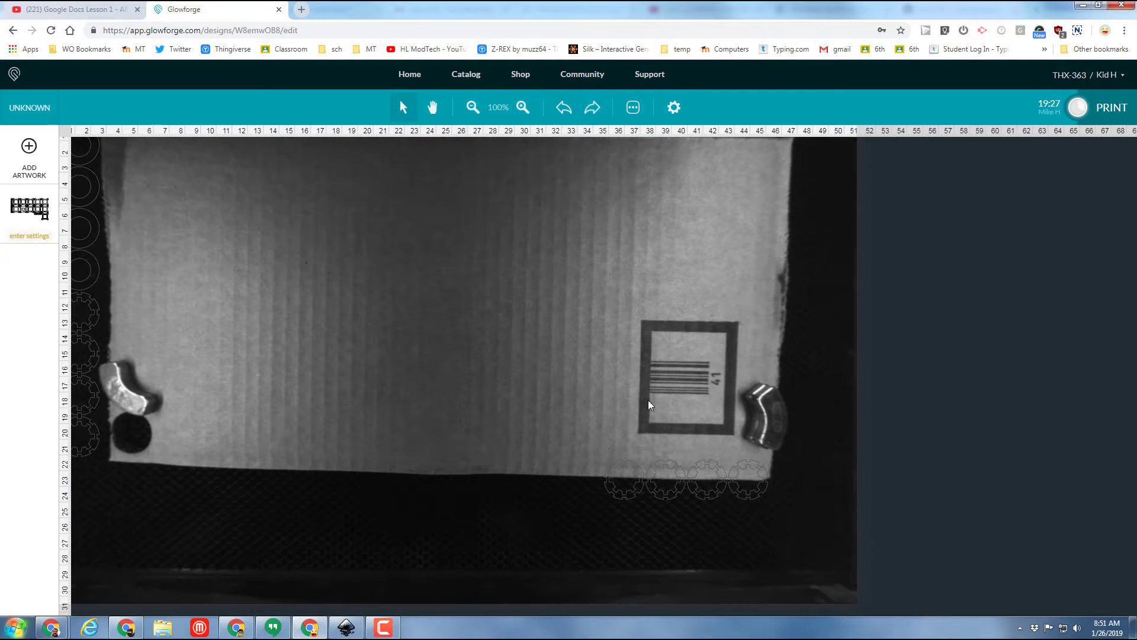
{"action": "left_click_drag", "start_coordinate": [810, 541], "coordinate": [524, 408]}
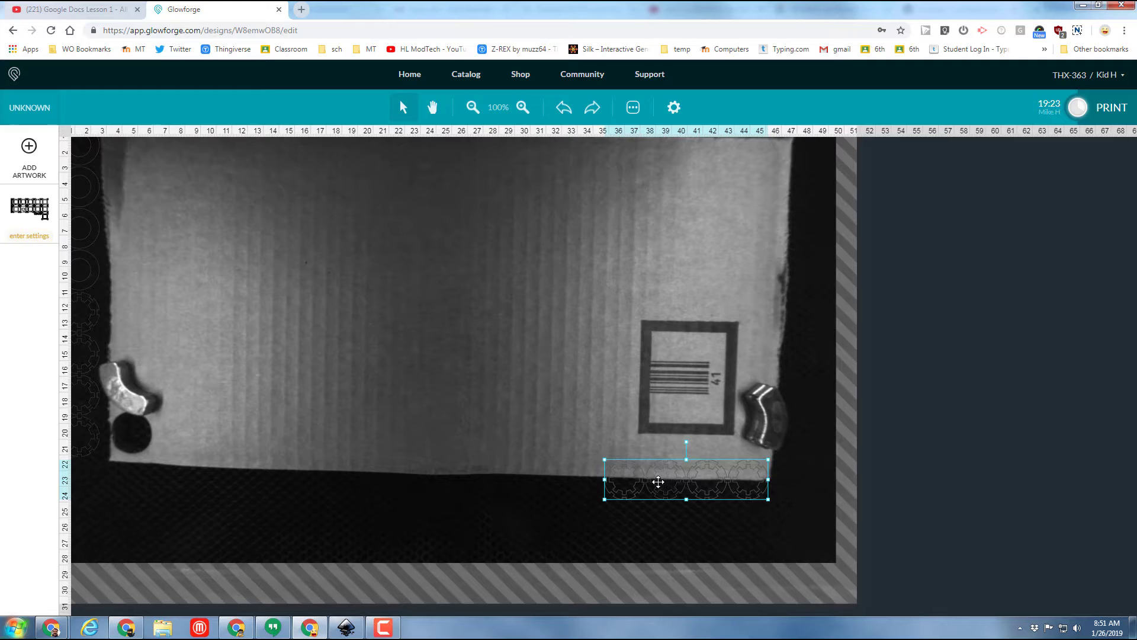
{"action": "left_click_drag", "start_coordinate": [658, 481], "coordinate": [467, 359]}
{"action": "left_click_drag", "start_coordinate": [308, 404], "coordinate": [193, 366]}
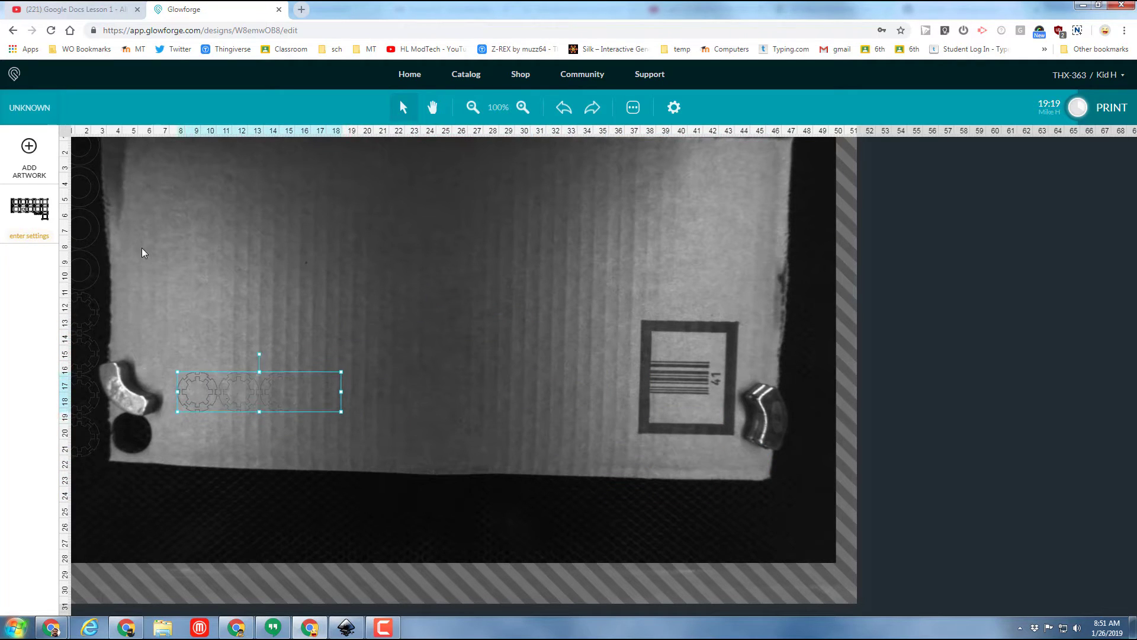
{"action": "scroll", "coordinate": [154, 385], "scroll_direction": "down", "scroll_amount": 3}
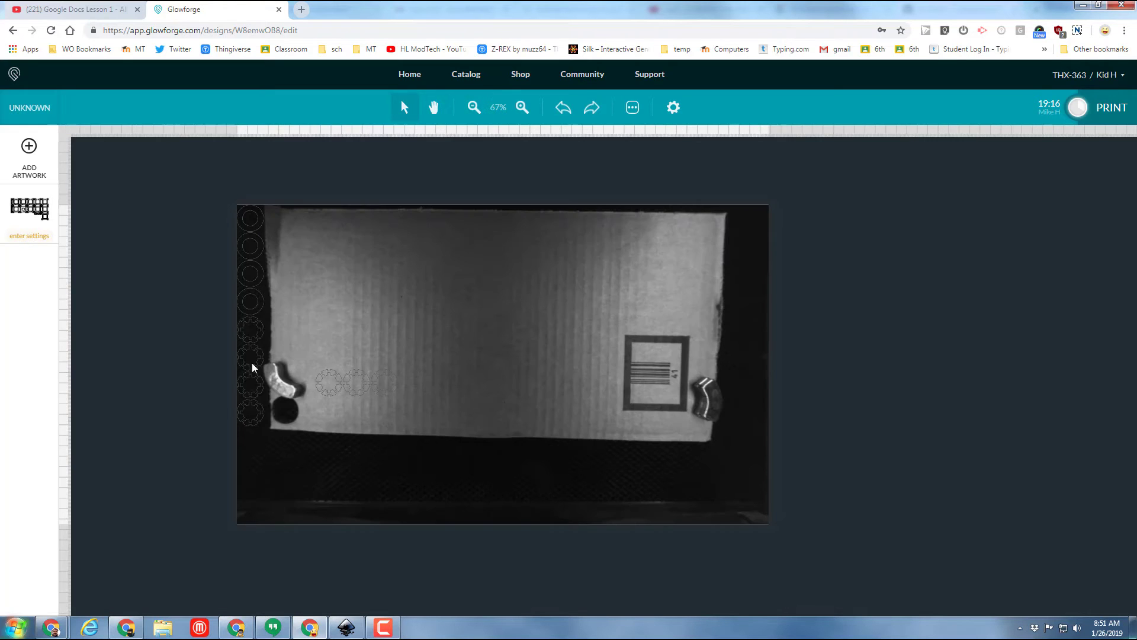
Step: Move the left gear column to the bed's middle and rotate it into a horizontal row
{"action": "left_click", "coordinate": [253, 364]}
{"action": "left_click_drag", "start_coordinate": [255, 348], "coordinate": [515, 356]}
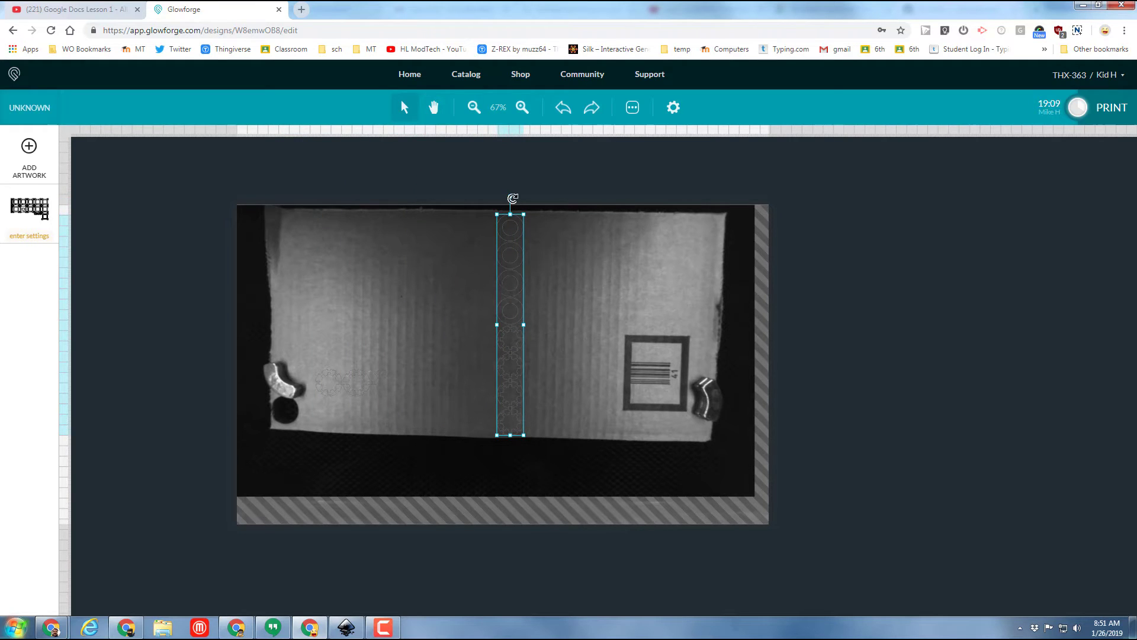
{"action": "left_click_drag", "start_coordinate": [508, 198], "coordinate": [329, 318]}
{"action": "left_click", "coordinate": [327, 315]}
{"action": "left_click_drag", "start_coordinate": [385, 279], "coordinate": [361, 258]}
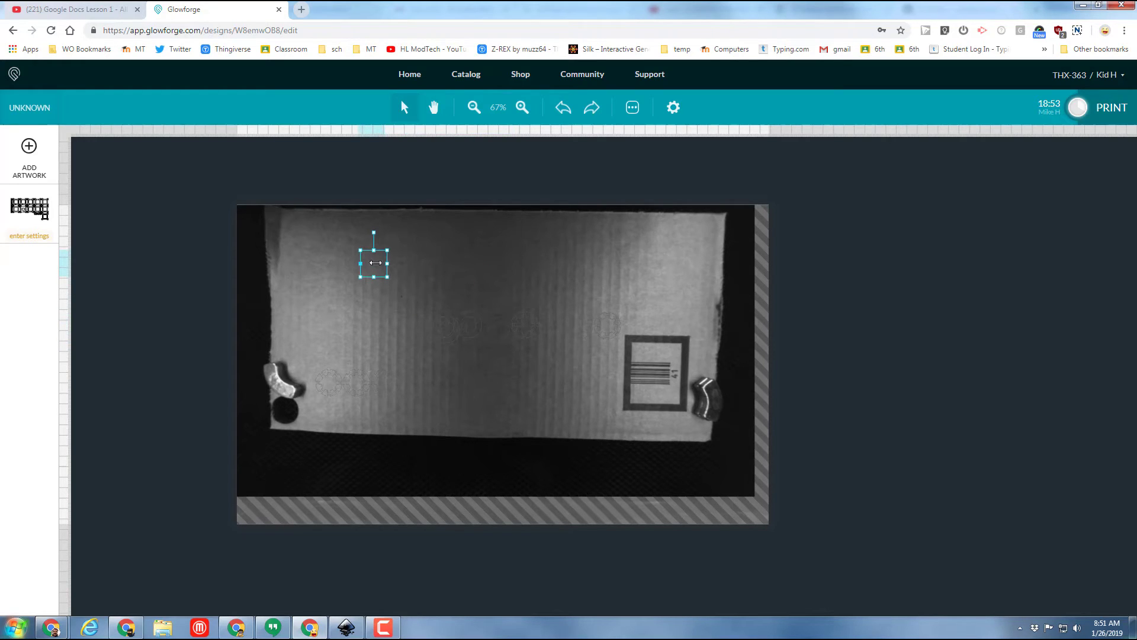
Step: Undo and redo the last gear change, then shift the gear row toward the upper left
{"action": "left_click", "coordinate": [564, 114]}
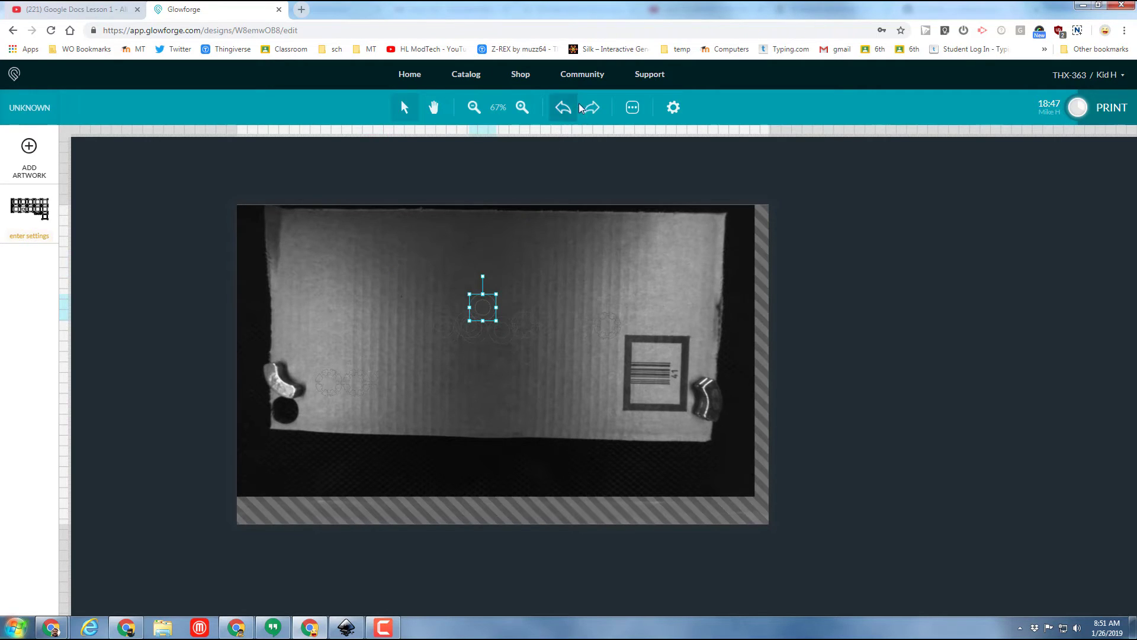
{"action": "left_click", "coordinate": [591, 108]}
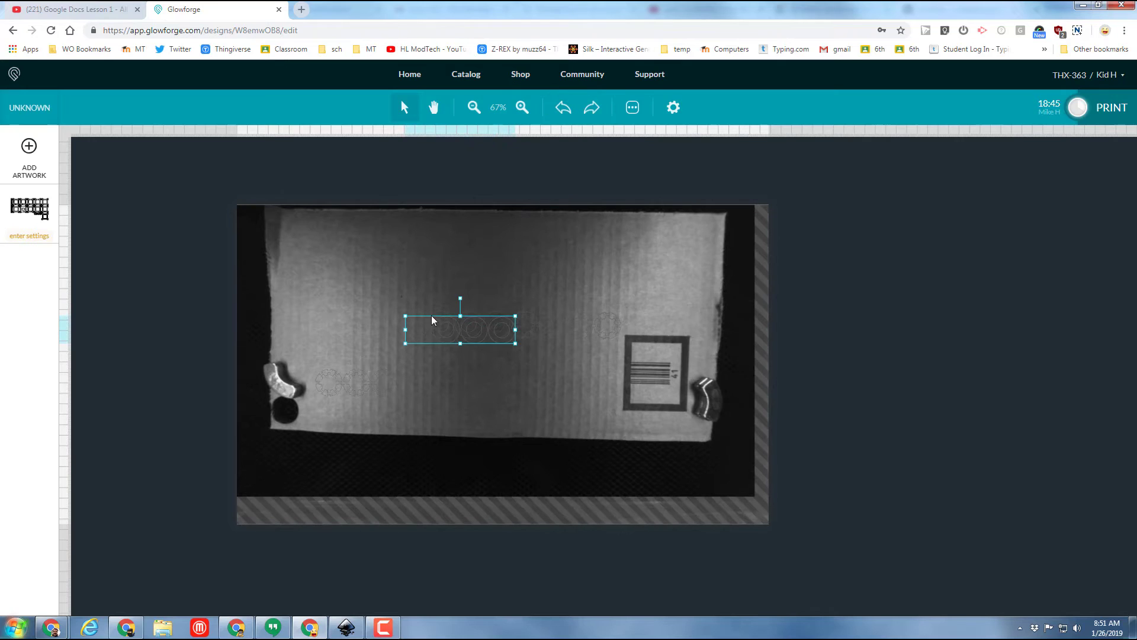
{"action": "left_click_drag", "start_coordinate": [432, 324], "coordinate": [316, 230]}
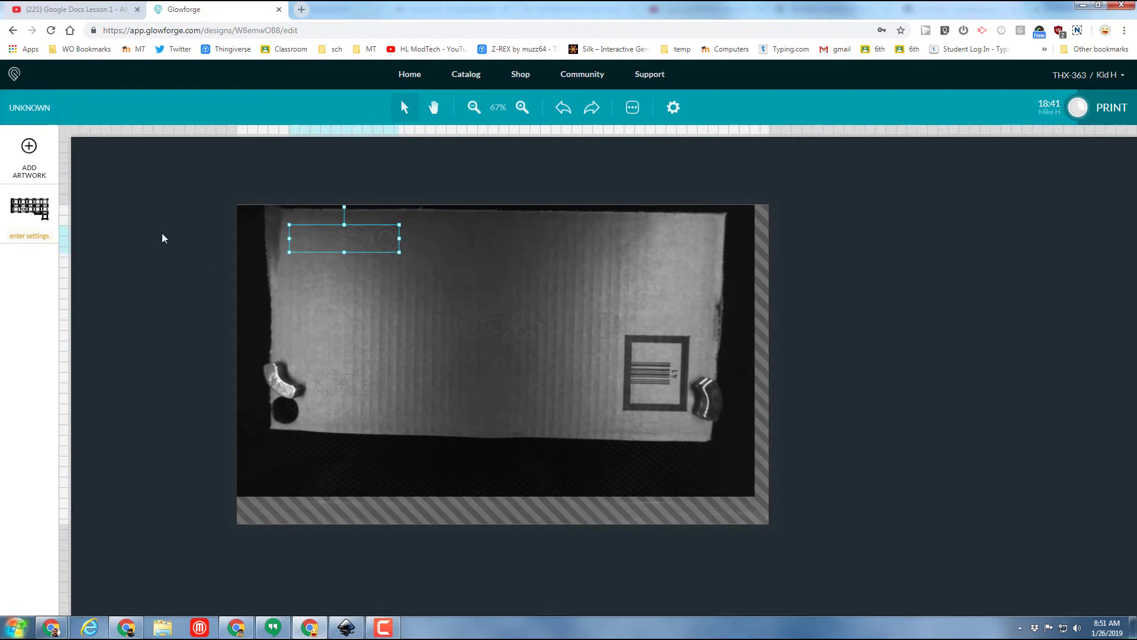
{"action": "left_click", "coordinate": [44, 236]}
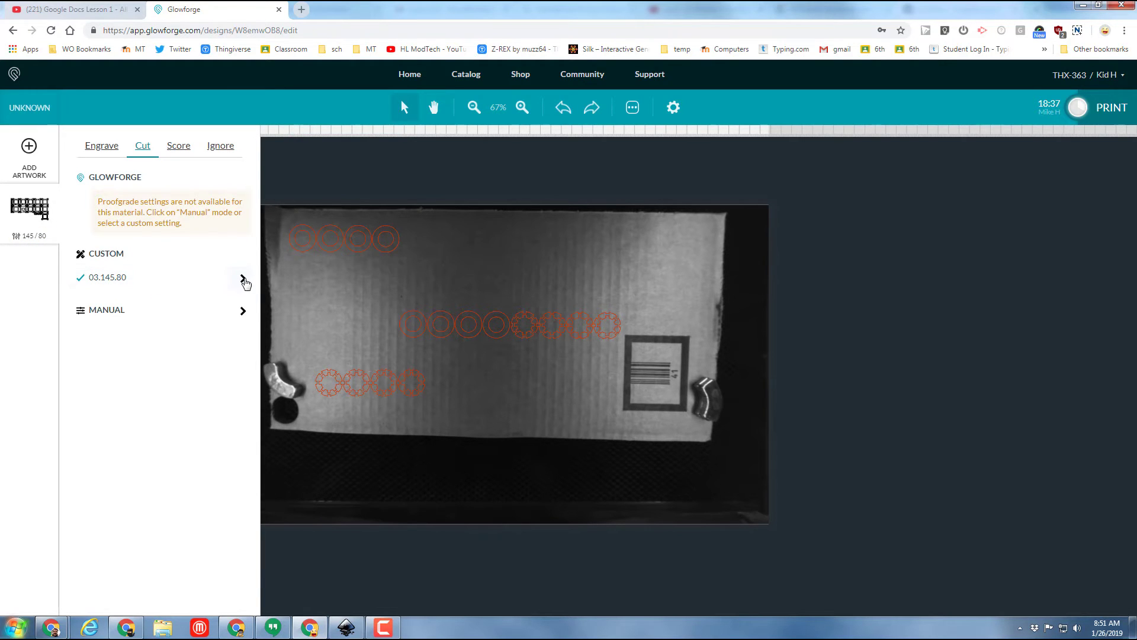
Step: Set the custom cut to speed 400, power 50, 5 mm focus; move middle circle row under the top row
{"action": "left_click", "coordinate": [243, 280]}
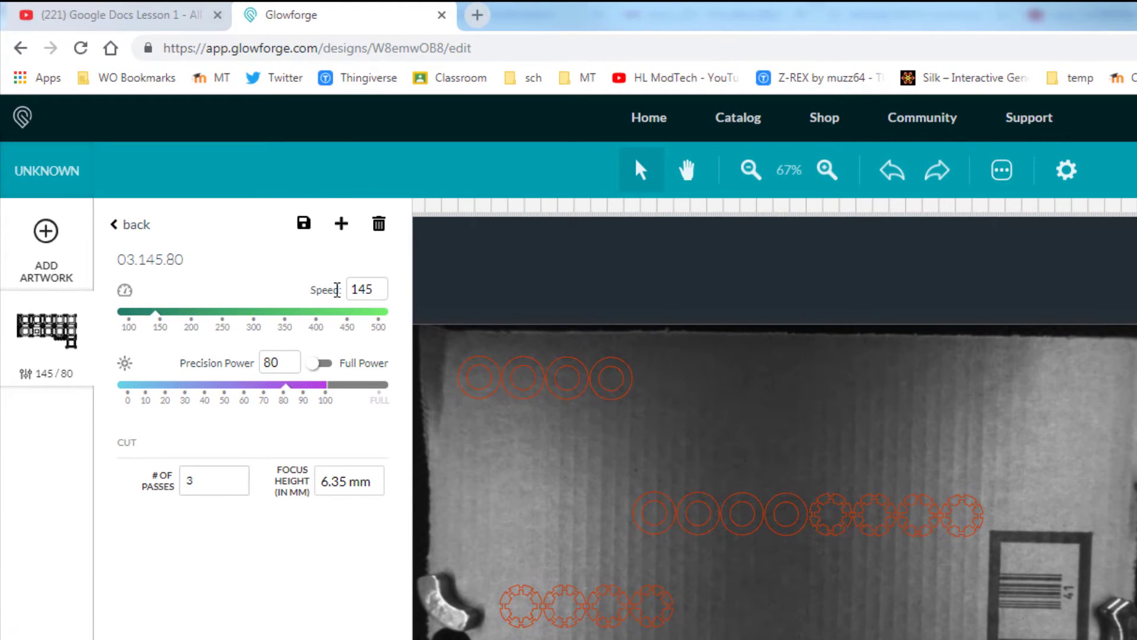
{"action": "key", "text": "ctrl+a"}
{"action": "type", "text": "40"}
{"action": "double_click", "coordinate": [267, 362]}
{"action": "type", "text": "50"}
{"action": "left_click_drag", "start_coordinate": [346, 482], "coordinate": [341, 482]}
{"action": "left_click_drag", "start_coordinate": [254, 492], "coordinate": [244, 493]}
{"action": "type", "text": "6"}
{"action": "key", "text": "BackSpace"}
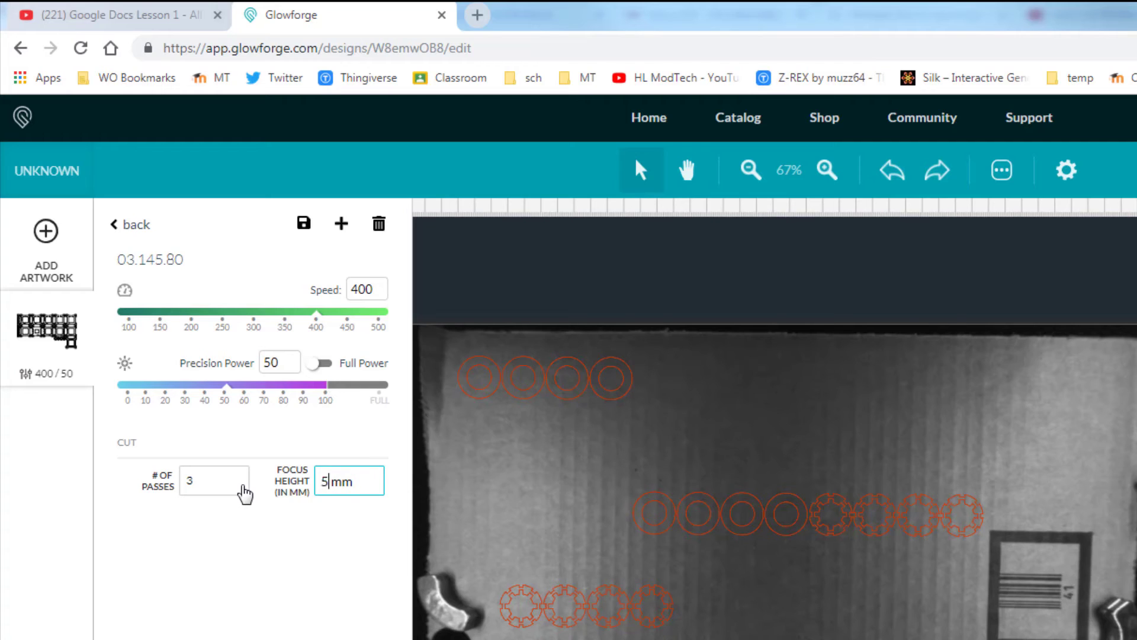
{"action": "key", "text": "Return"}
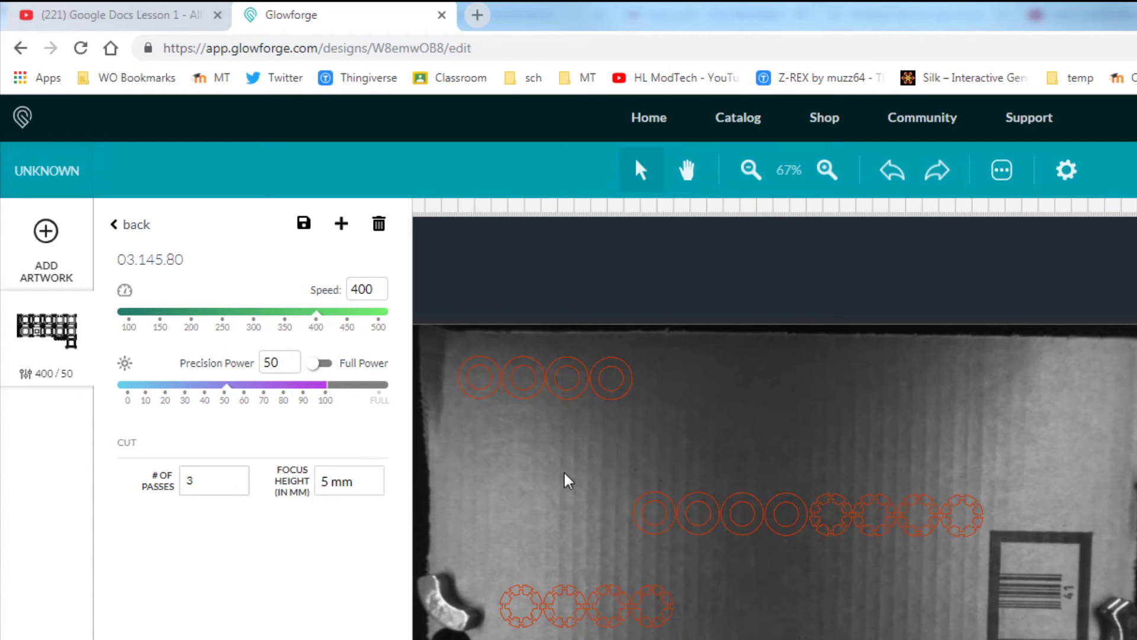
{"action": "left_click_drag", "start_coordinate": [598, 465], "coordinate": [774, 520]}
{"action": "left_click_drag", "start_coordinate": [702, 489], "coordinate": [595, 442]}
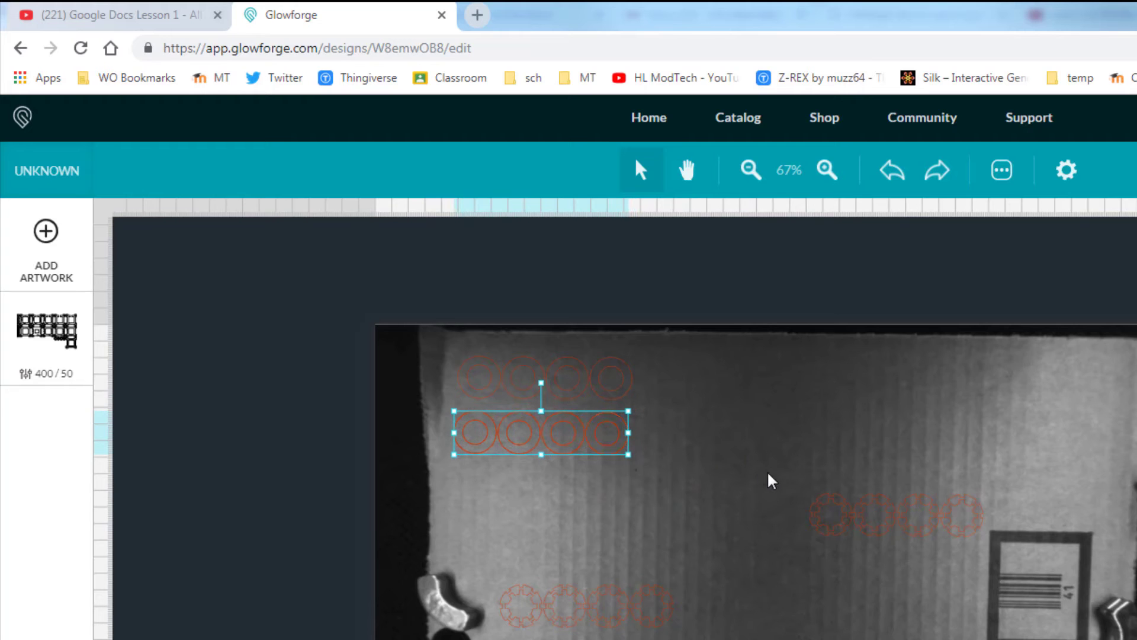
Step: Move the right row of four gears beneath the upper-left circle rows, then return to the dashboard
{"action": "left_click_drag", "start_coordinate": [766, 468], "coordinate": [985, 557]}
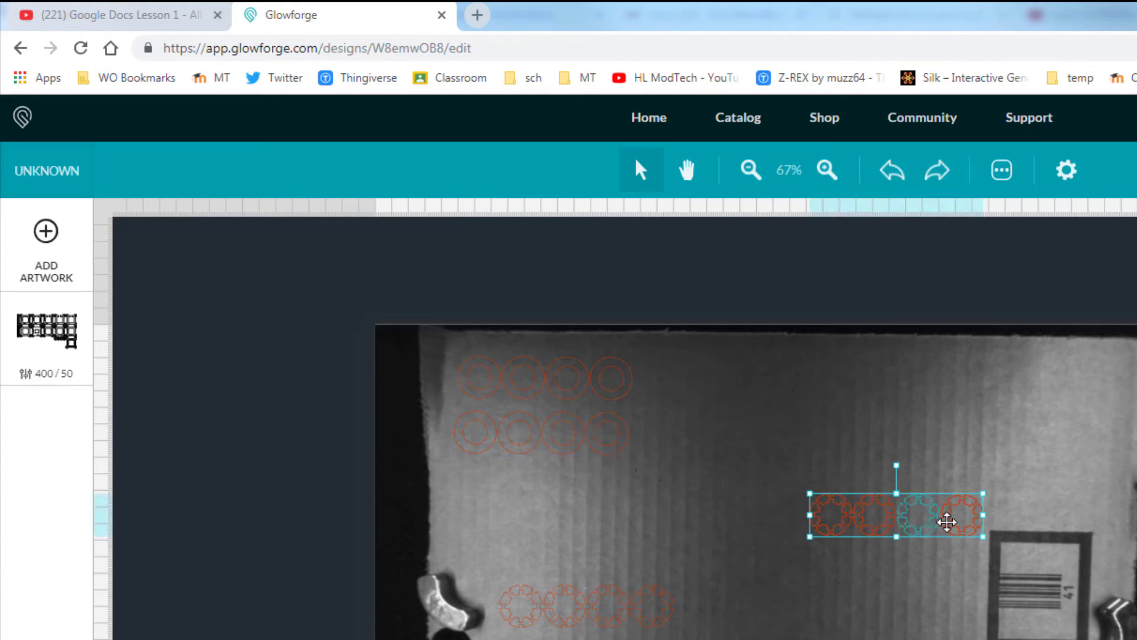
{"action": "left_click_drag", "start_coordinate": [948, 522], "coordinate": [564, 495]}
{"action": "left_click", "coordinate": [650, 118]}
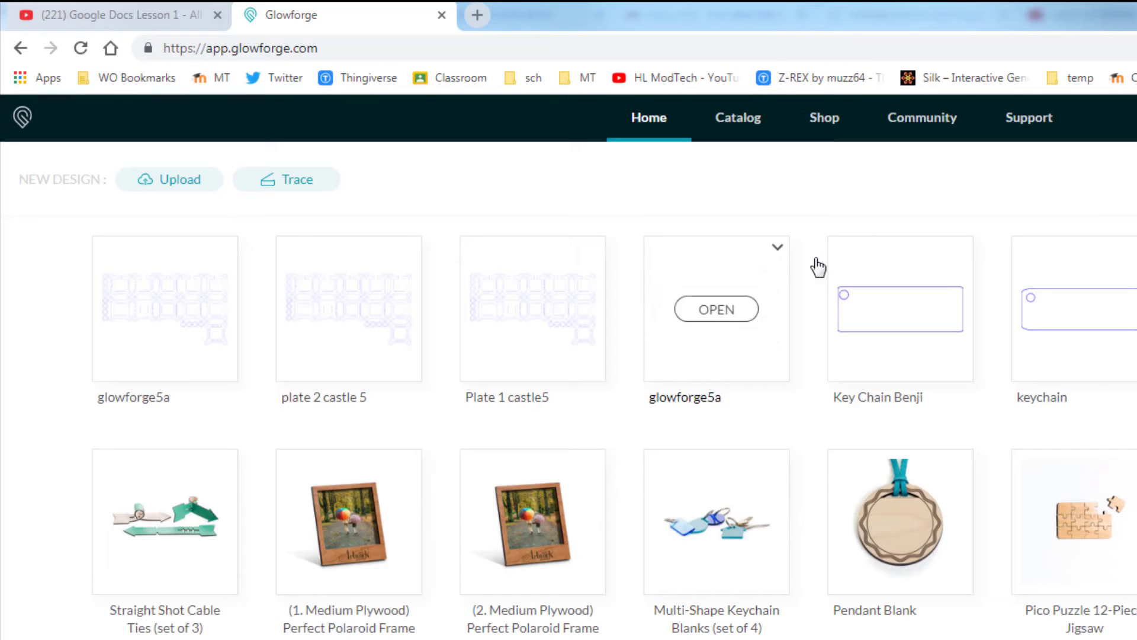
{"action": "mouse_move", "coordinate": [761, 266]}
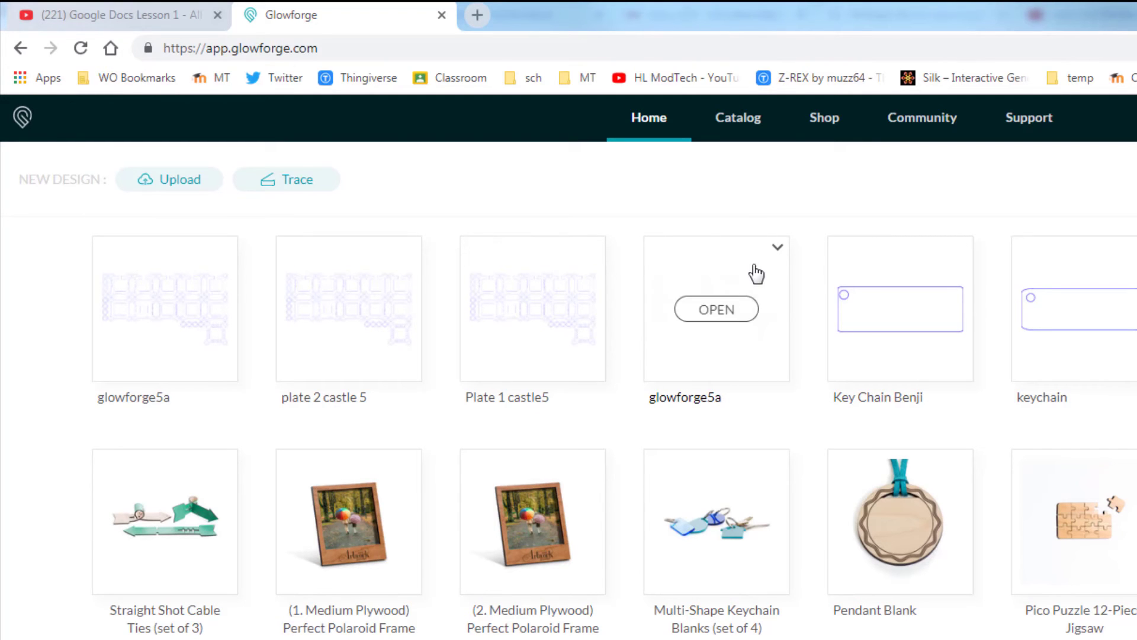